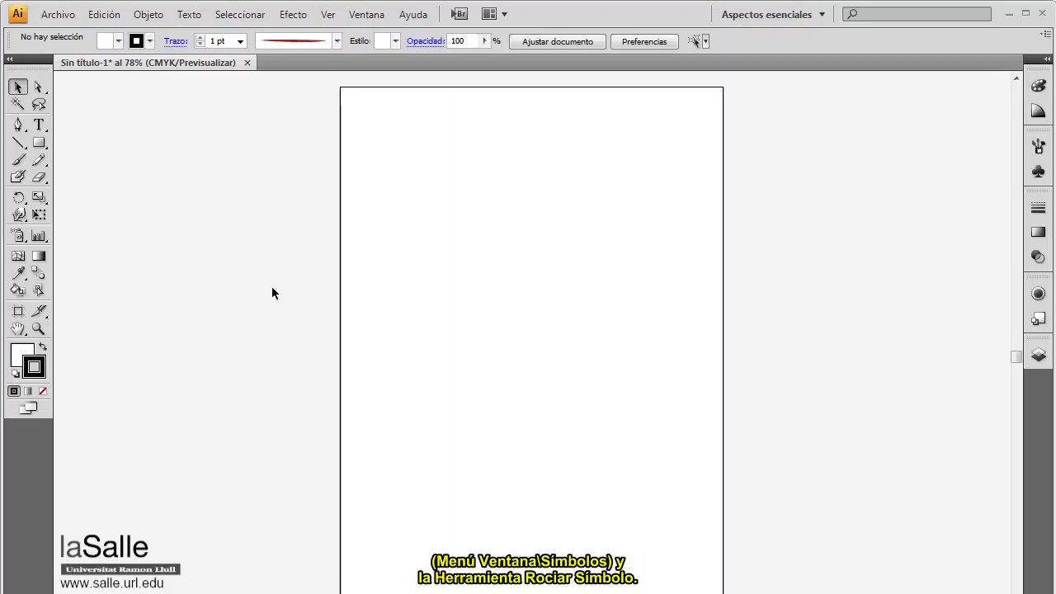
Open the Ventana (Window) menu to list the available workspace panels
left_click(368, 14)
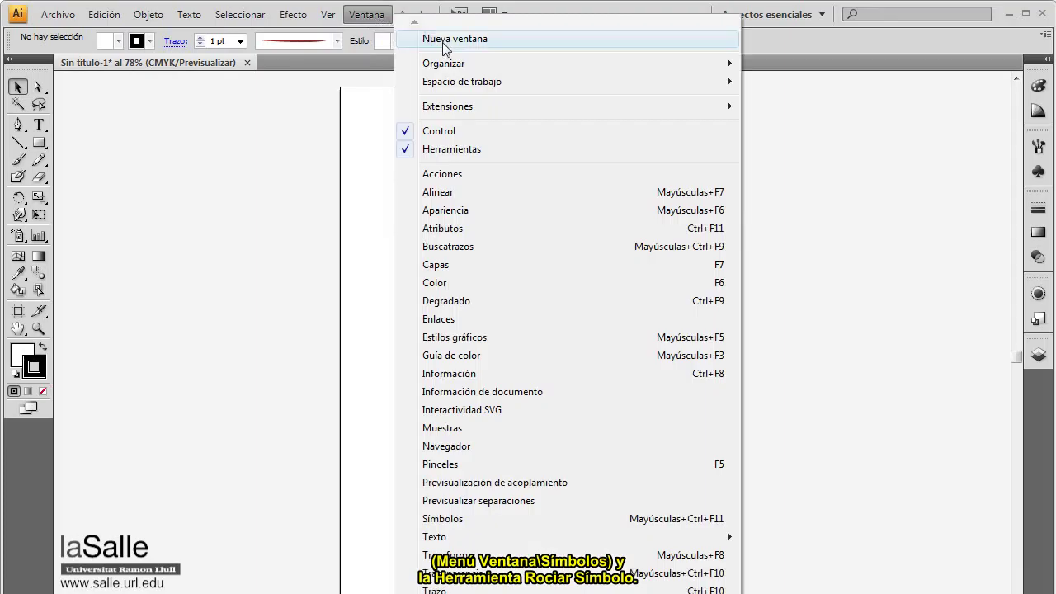
Show the Símbolos panel, place rocket and ornate swirl symbols, then open the symbol library list
left_click(453, 520)
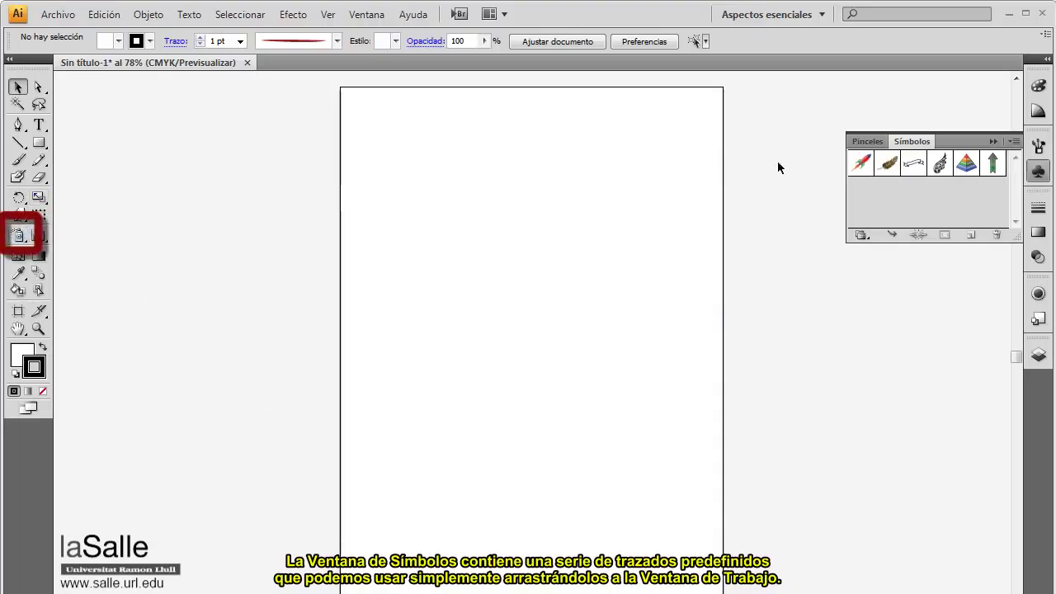
left_click(860, 164)
mouse_move(861, 164)
left_mouse_down()
mouse_move(479, 169)
mouse_move(567, 262)
left_mouse_up()
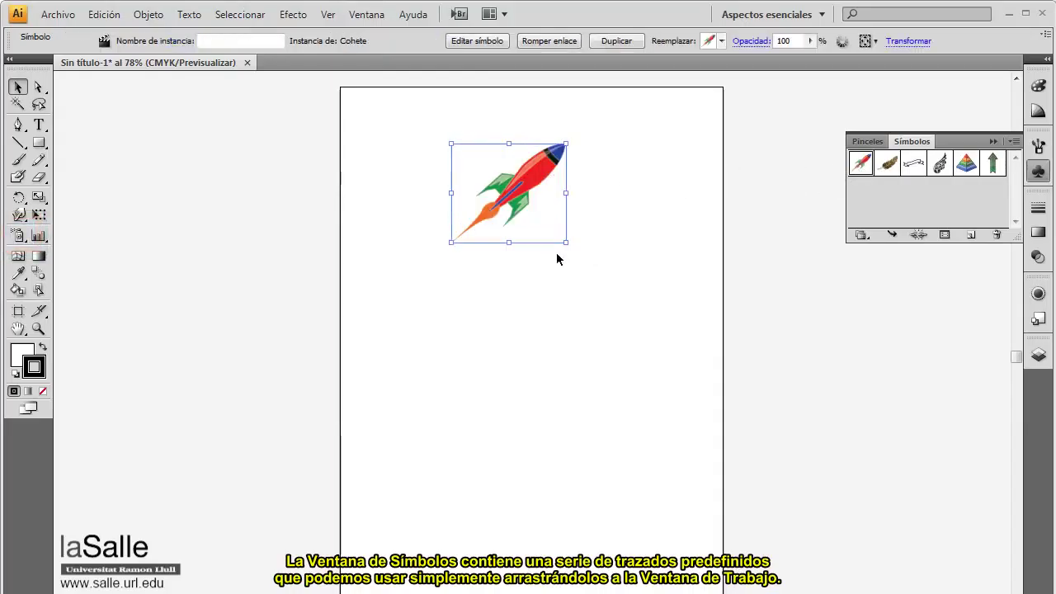
mouse_move(941, 164)
left_mouse_down()
mouse_move(777, 289)
mouse_move(501, 332)
left_mouse_up()
left_click(606, 353)
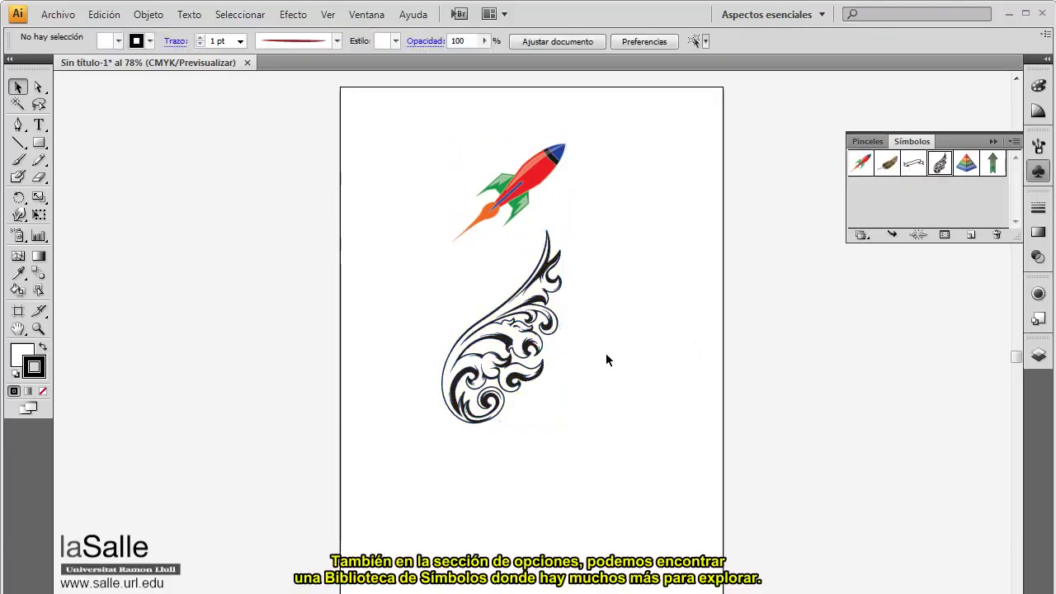
left_click(1015, 142)
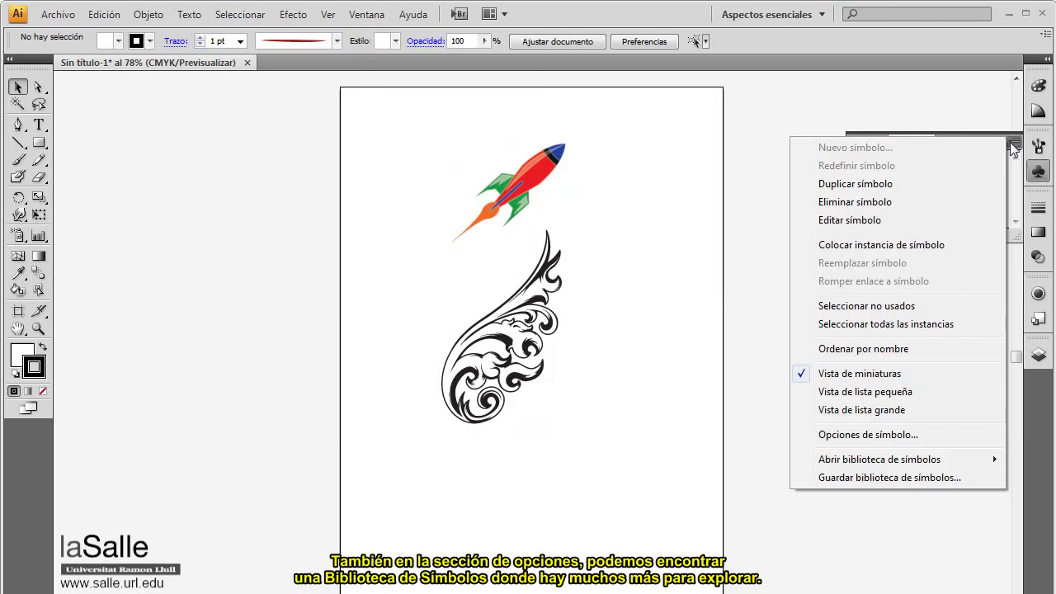
mouse_move(879, 459)
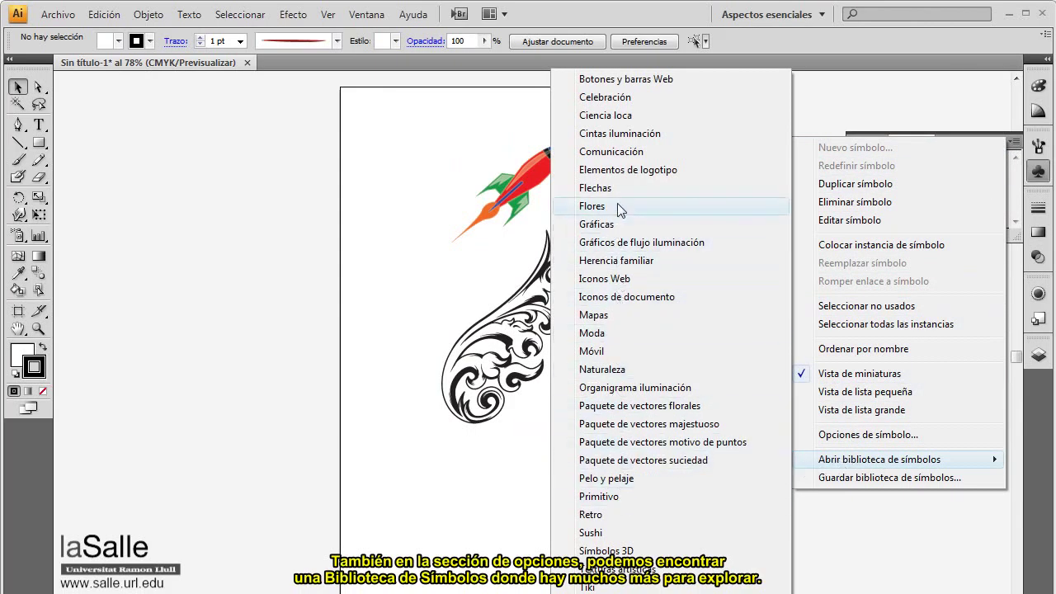
Open the Sushi symbol library and place a sushi symbol at the page's upper right
left_click(611, 532)
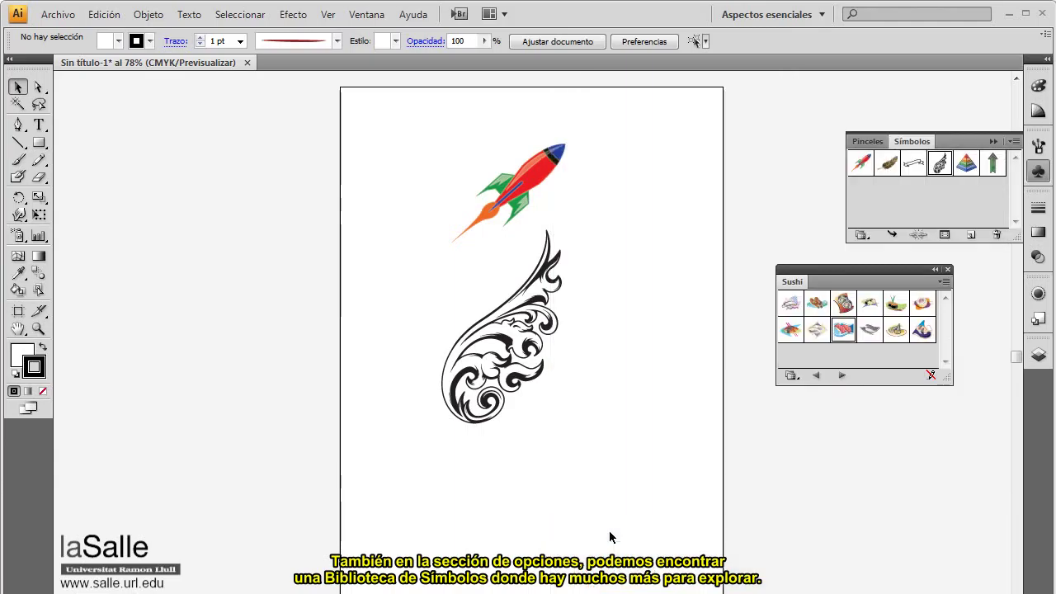
left_click(844, 328)
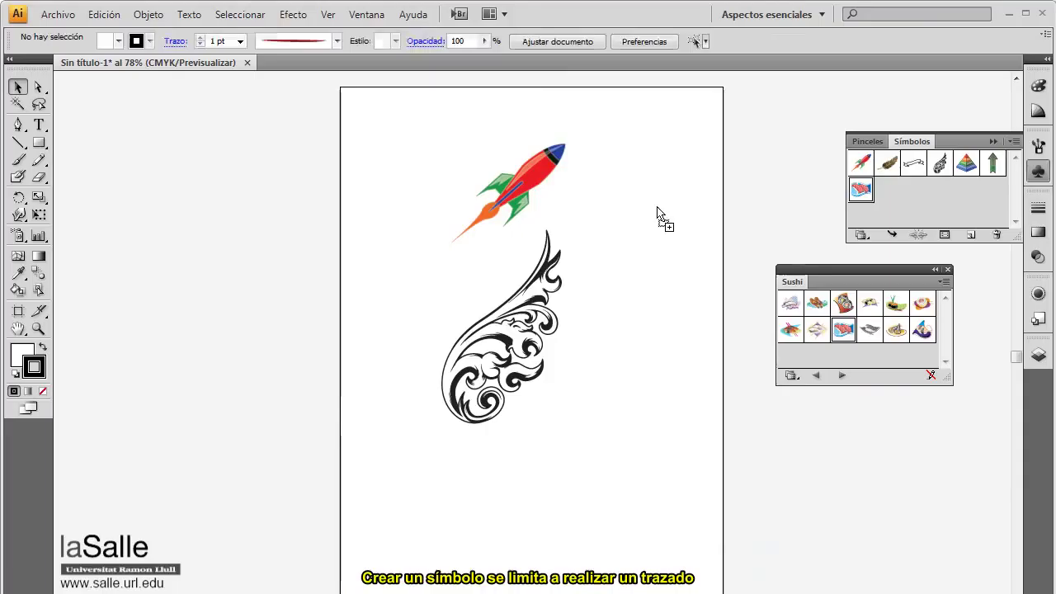
left_click_drag(657, 213, 658, 213)
left_click(645, 273)
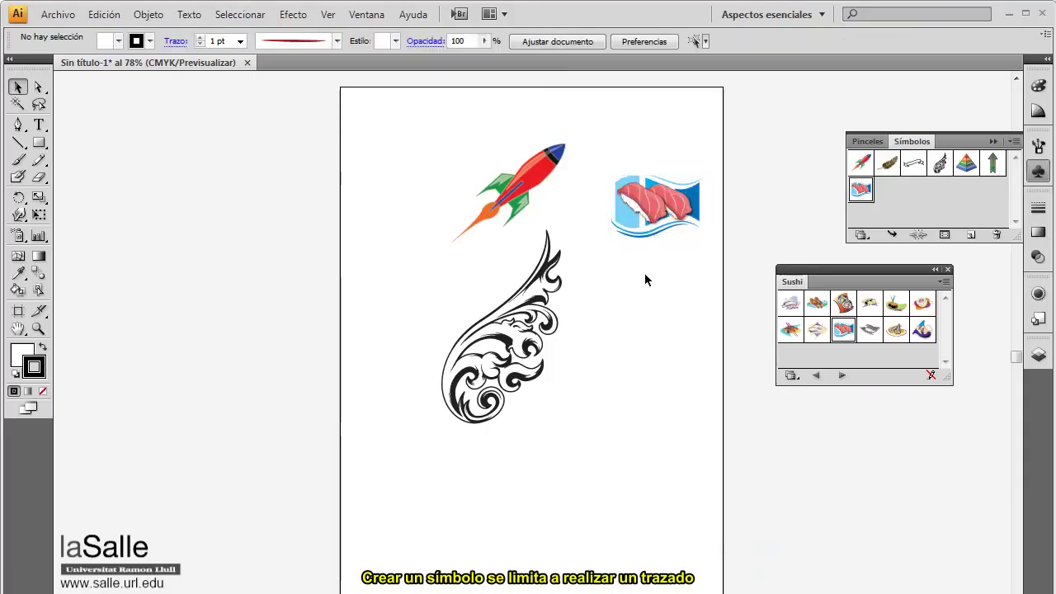
Draw a circle with the Ellipse tool, filled yellow with a 6 pt outline
left_click(39, 142)
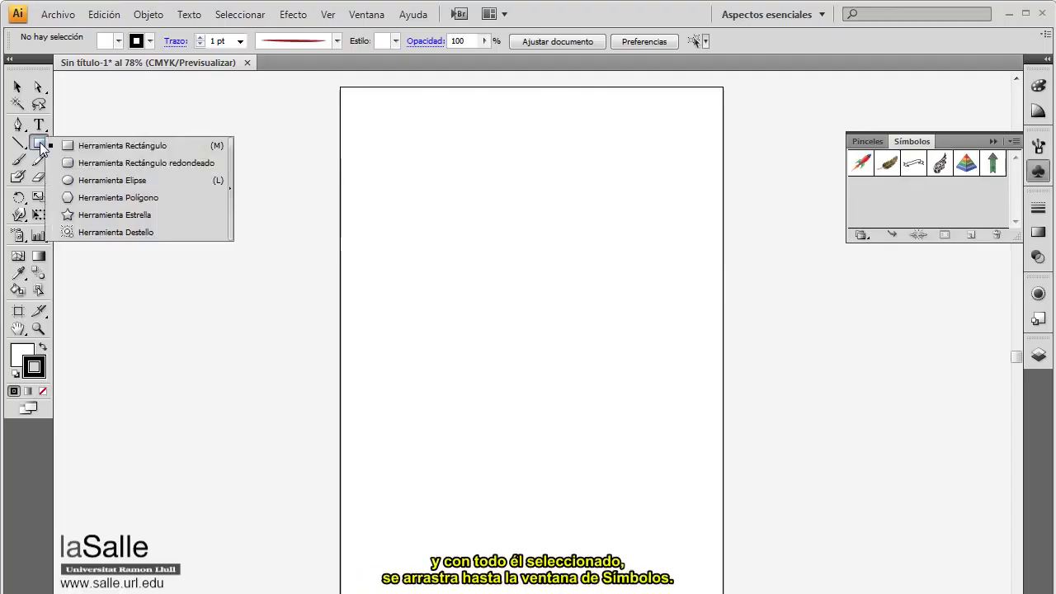
left_click(70, 180)
left_click_drag(523, 201, 544, 229)
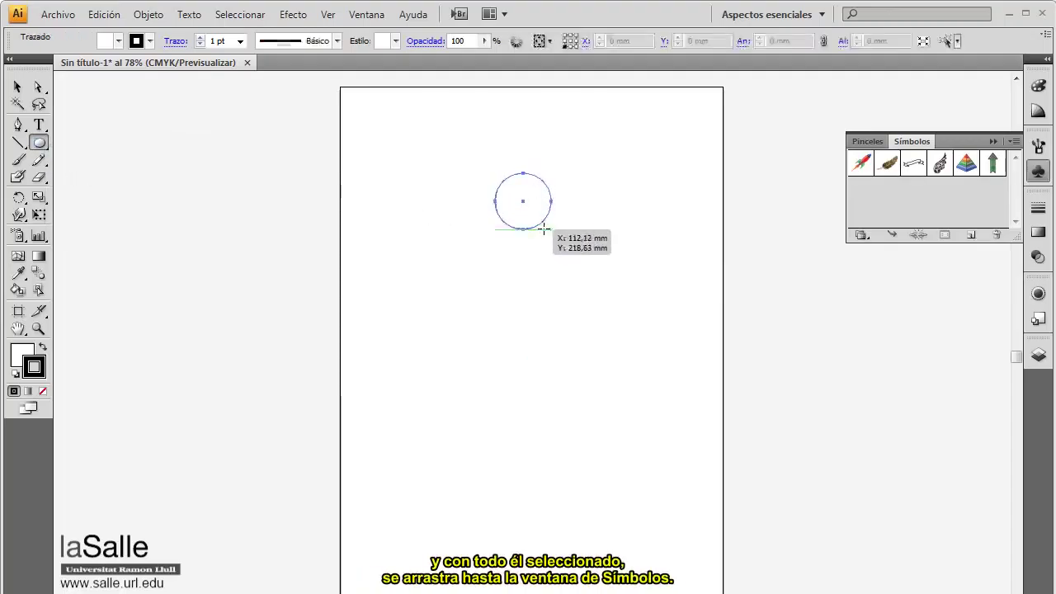
left_click(118, 40)
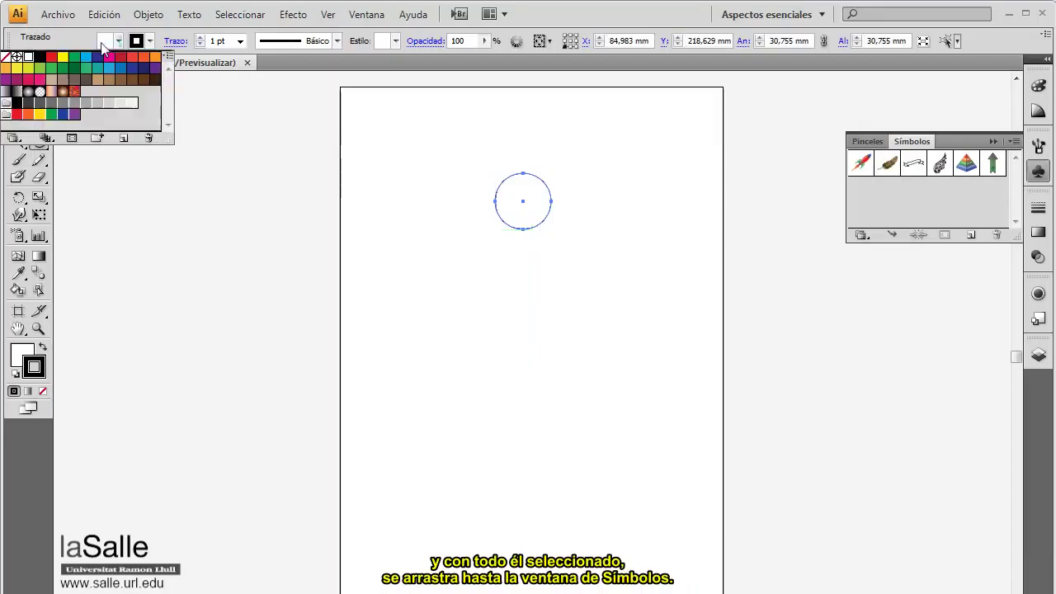
left_click(63, 57)
left_click(199, 37)
left_click(199, 37)
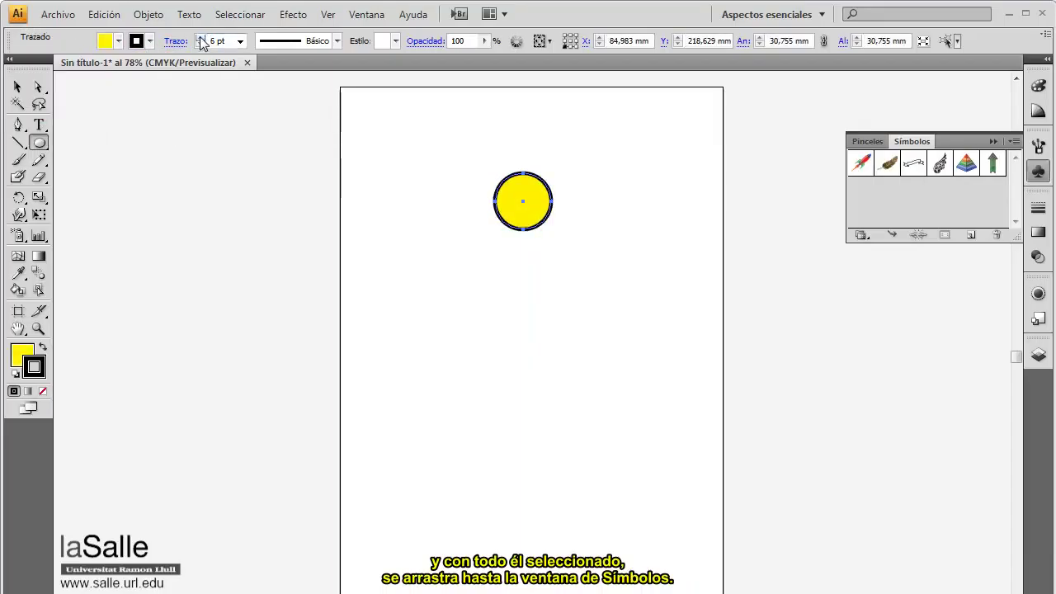
Add two ring eyes and an arc mouth, then select the whole smiley
left_click_drag(505, 185, 532, 195)
key("v")
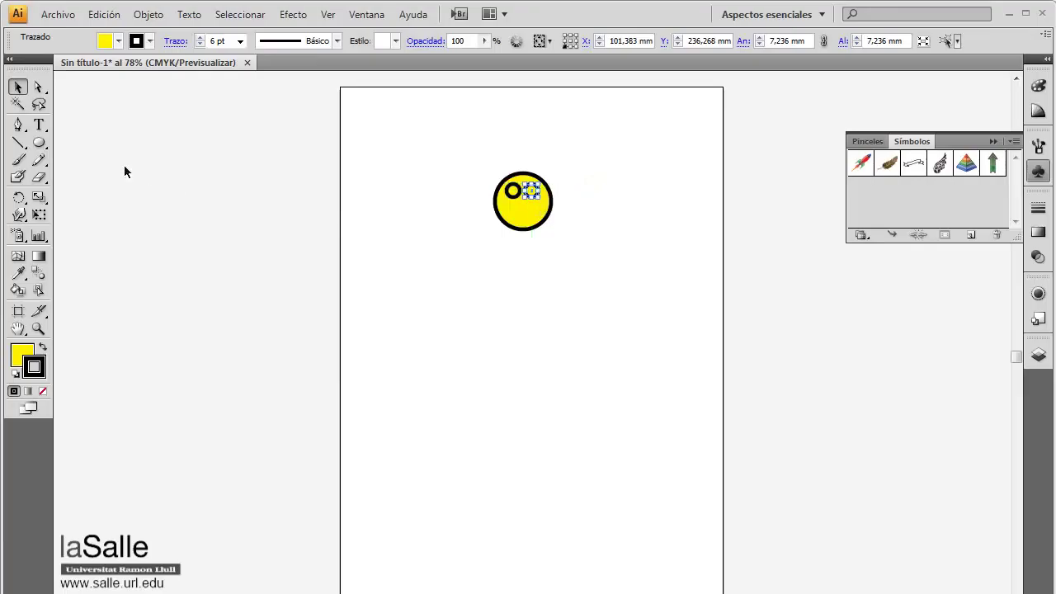
left_click_drag(17, 141, 46, 164)
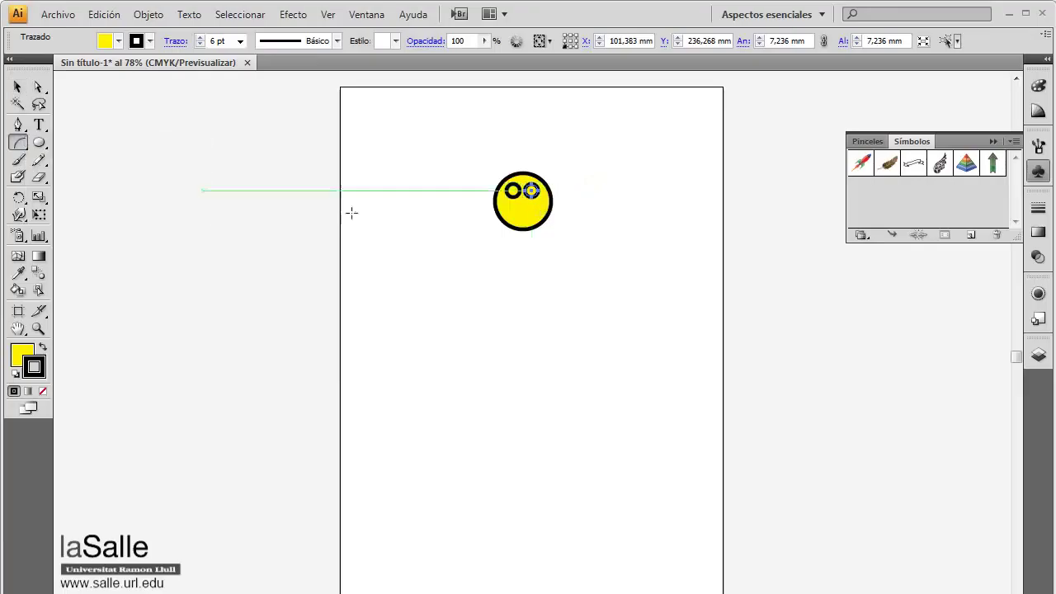
left_click_drag(529, 208, 510, 218)
left_click(17, 87)
mouse_move(483, 160)
left_mouse_down()
mouse_move(557, 229)
mouse_move(874, 201)
left_mouse_up()
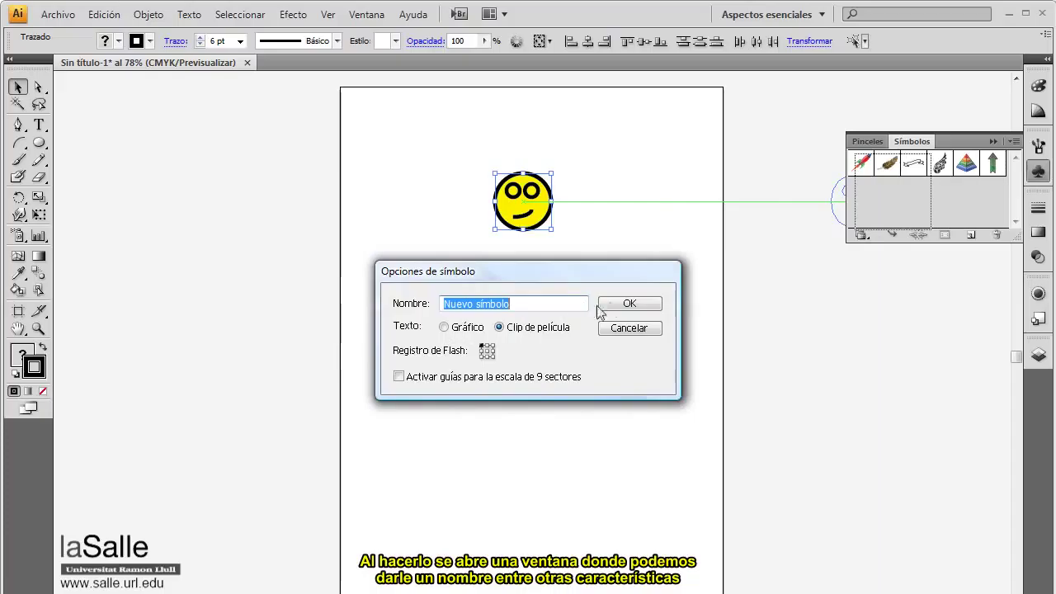
Confirm the Opciones de símbolo dialog, saving the smiley as 'Nuevo símbolo'
left_click(625, 304)
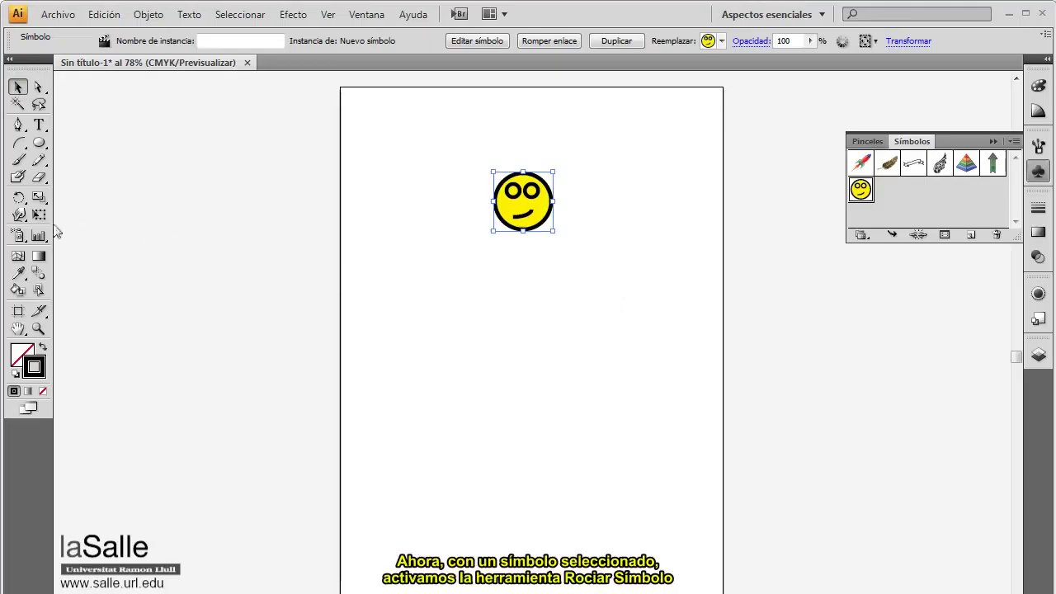
Spray about thirty smiley copies across the lower page and reposition the set
left_click(17, 236)
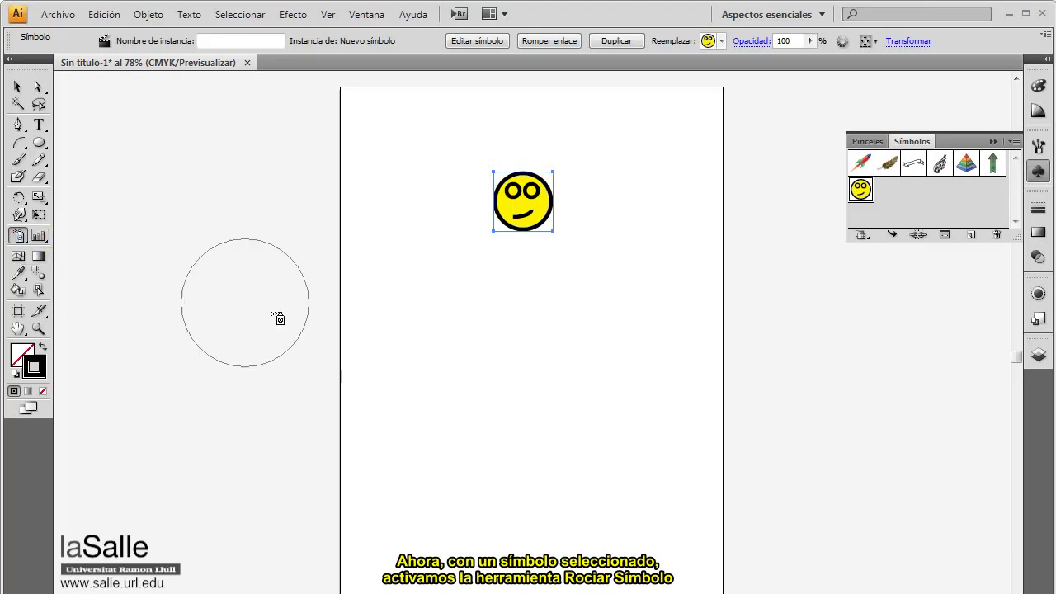
mouse_move(438, 340)
left_mouse_down()
mouse_move(629, 437)
mouse_move(377, 503)
mouse_move(585, 426)
mouse_move(582, 390)
left_mouse_up()
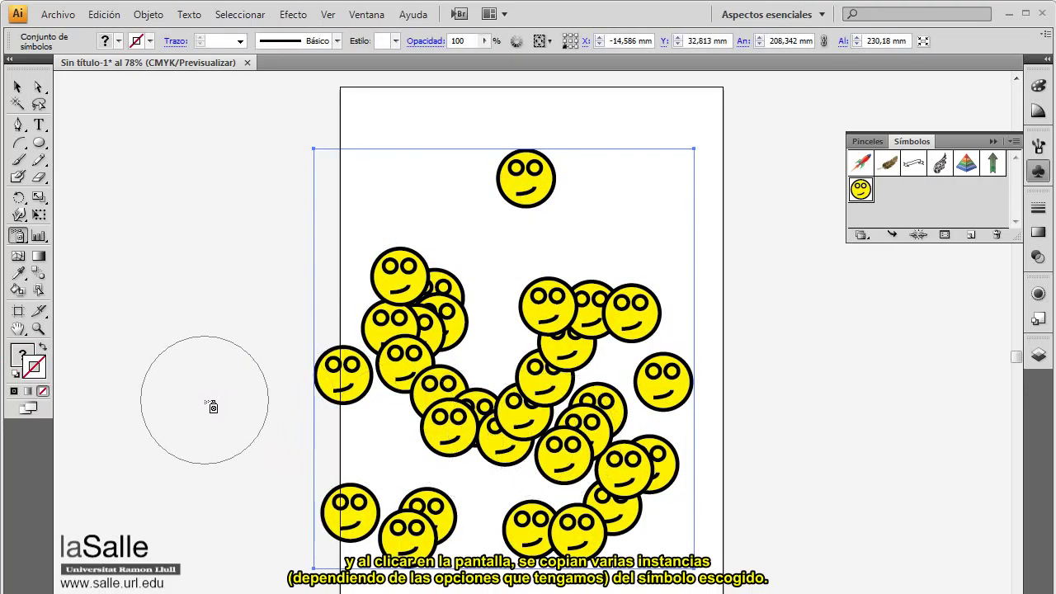
key("v")
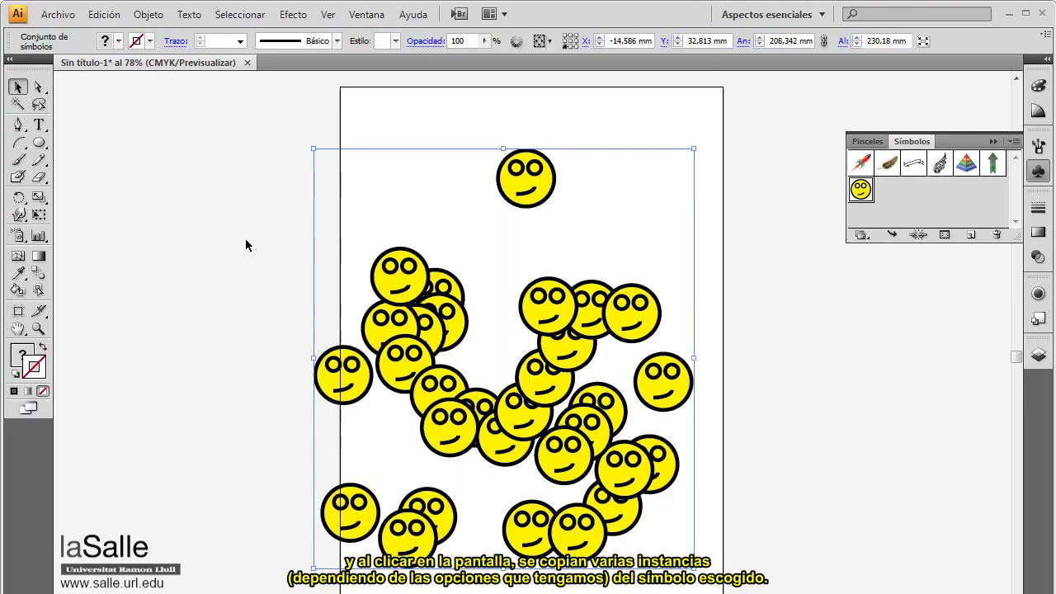
mouse_move(404, 288)
left_mouse_down()
mouse_move(491, 278)
mouse_move(301, 289)
mouse_move(415, 295)
left_mouse_up()
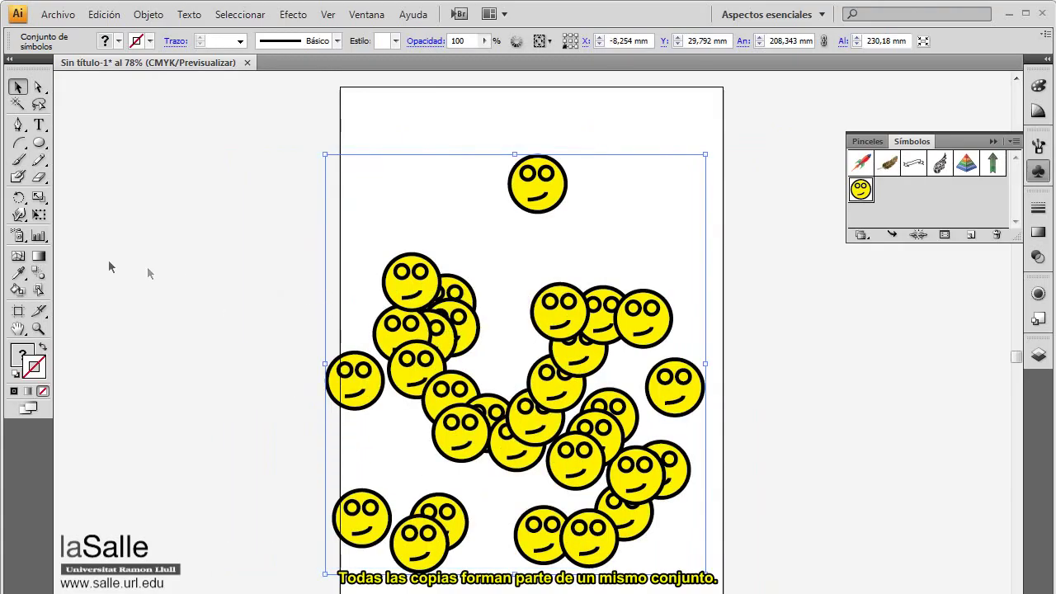
left_click(17, 237)
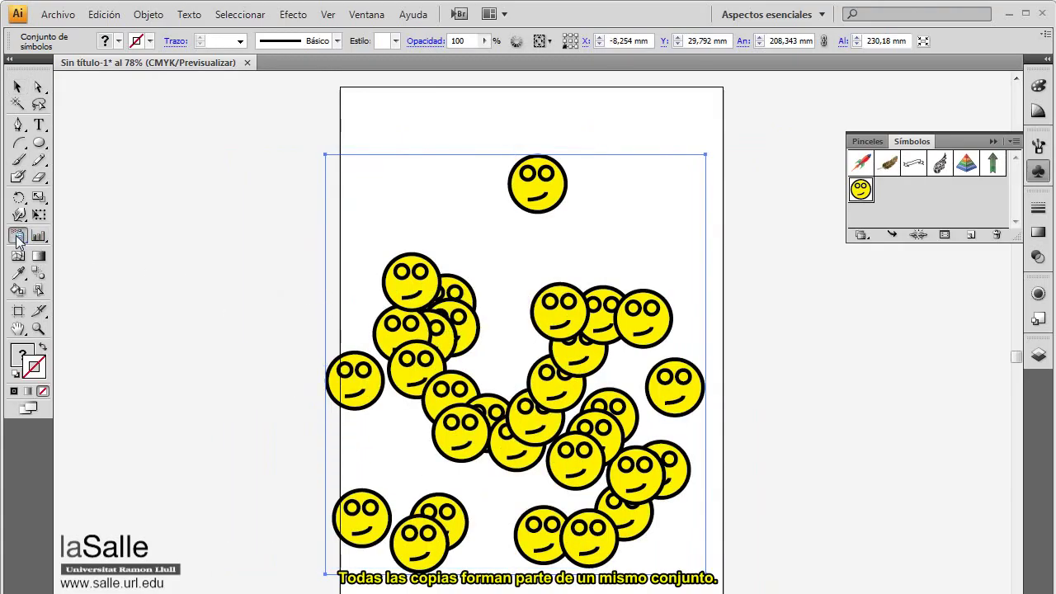
View the Symbol Sprayer options without changes, then reveal the symbol tools flyout
double_click(17, 237)
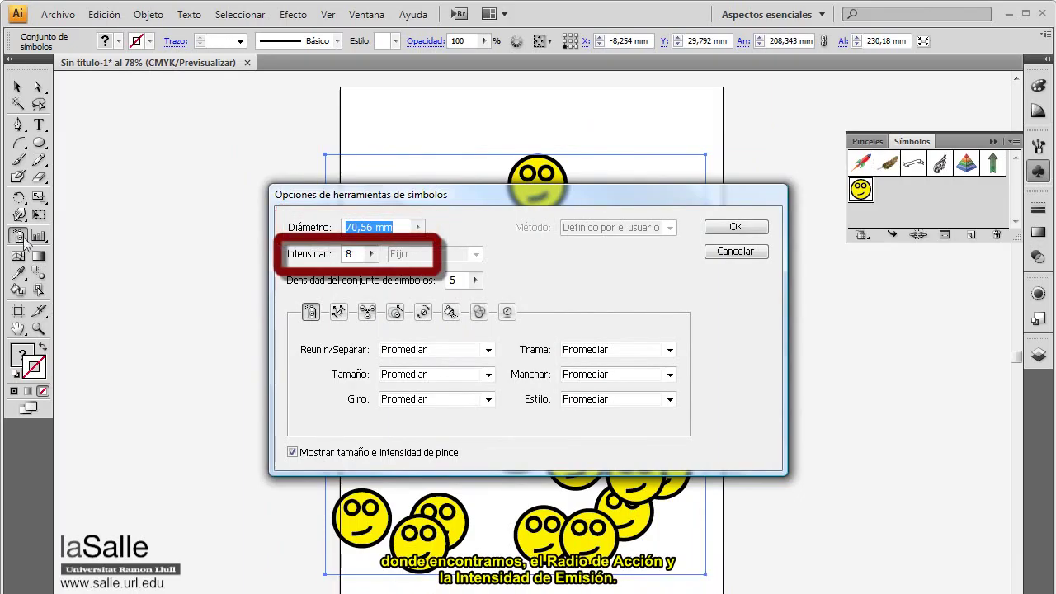
left_click(726, 251)
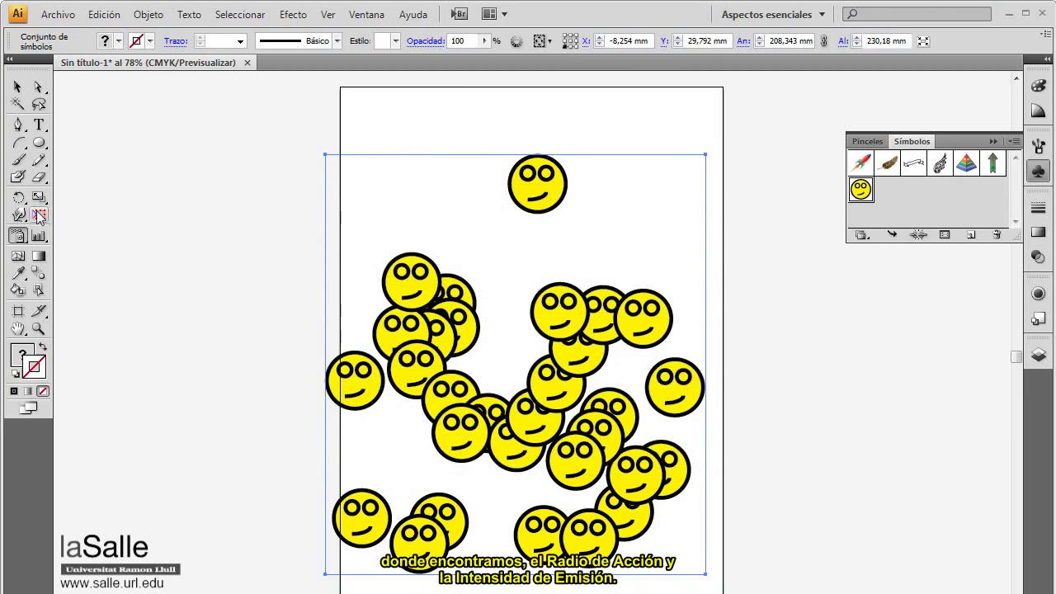
left_click_drag(19, 238, 103, 366)
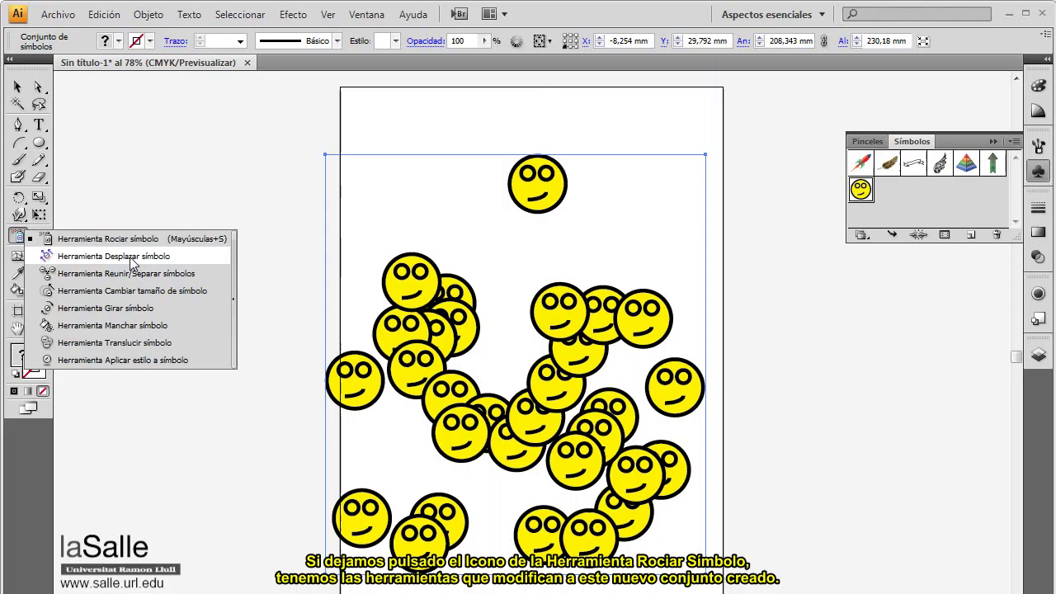
Push the left smileys upward with the Symbol Shifter and gather the upper-left cluster
left_click(114, 258)
mouse_move(424, 359)
left_mouse_down()
mouse_move(455, 193)
mouse_move(671, 515)
mouse_move(784, 552)
left_mouse_up()
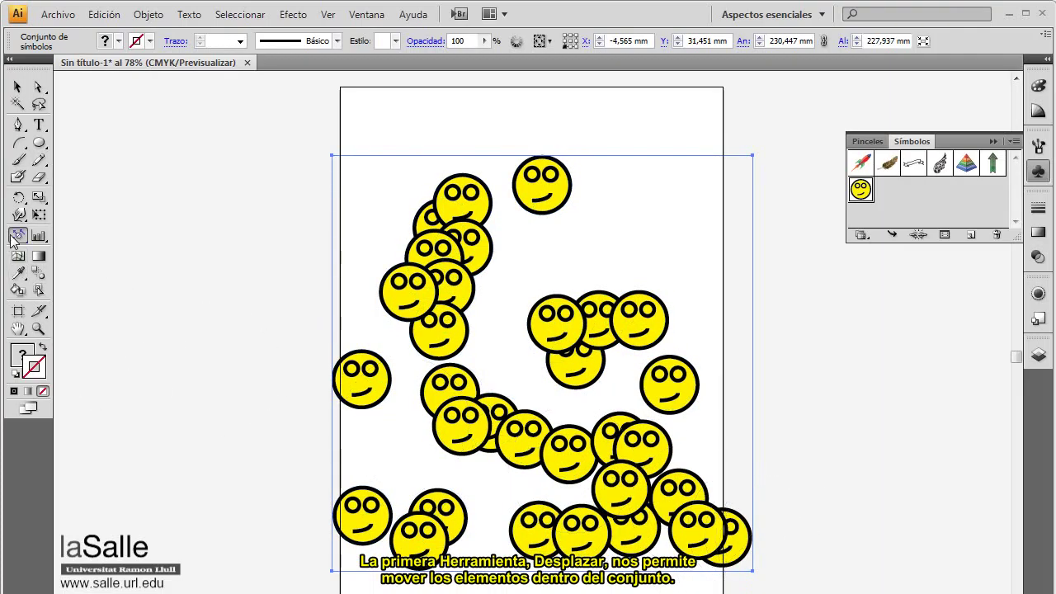
left_click_drag(14, 241, 50, 272)
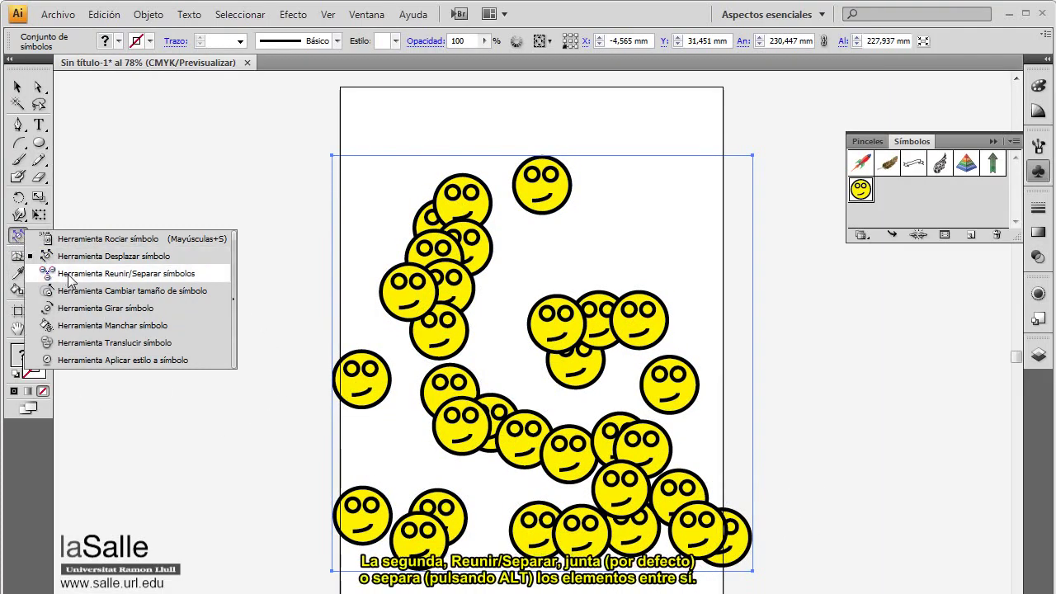
left_click_drag(437, 278, 498, 299)
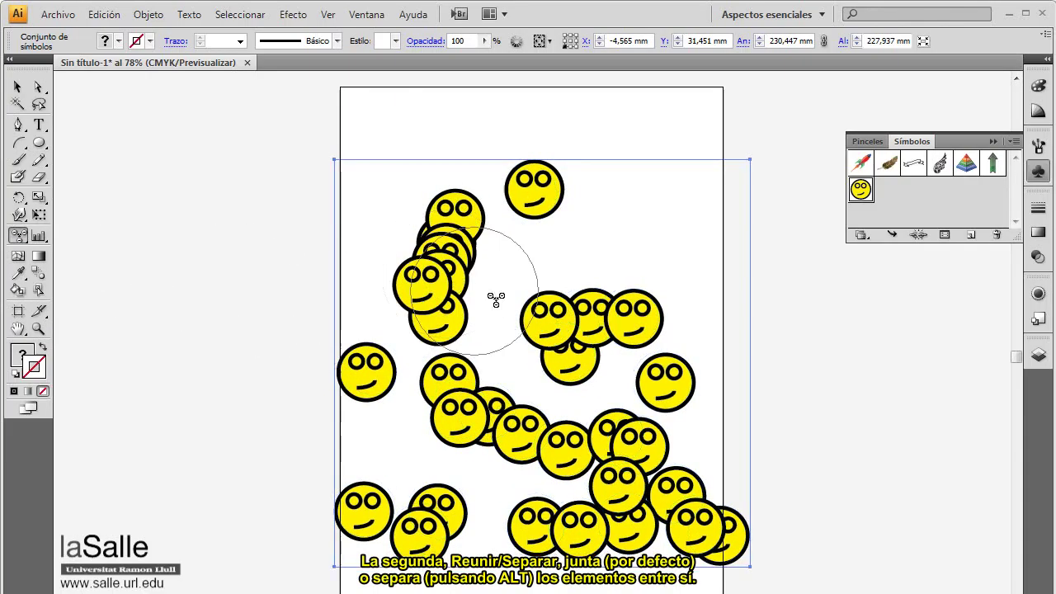
Spread and gather smileys with the Scruncher, then enlarge the upper-left one and shrink others
left_click_drag(620, 348, 605, 352)
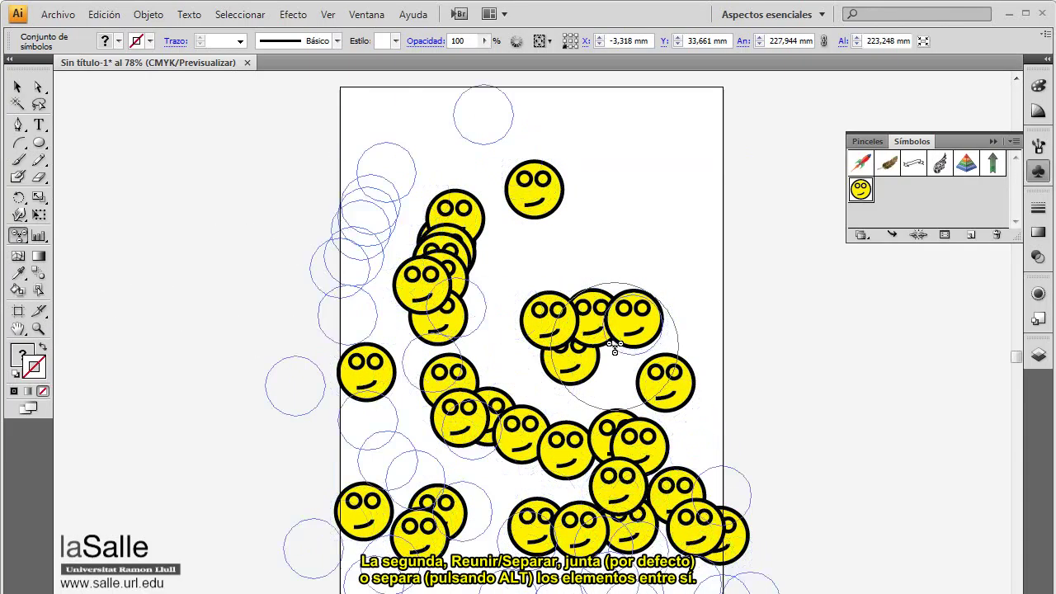
left_click_drag(377, 446, 379, 448)
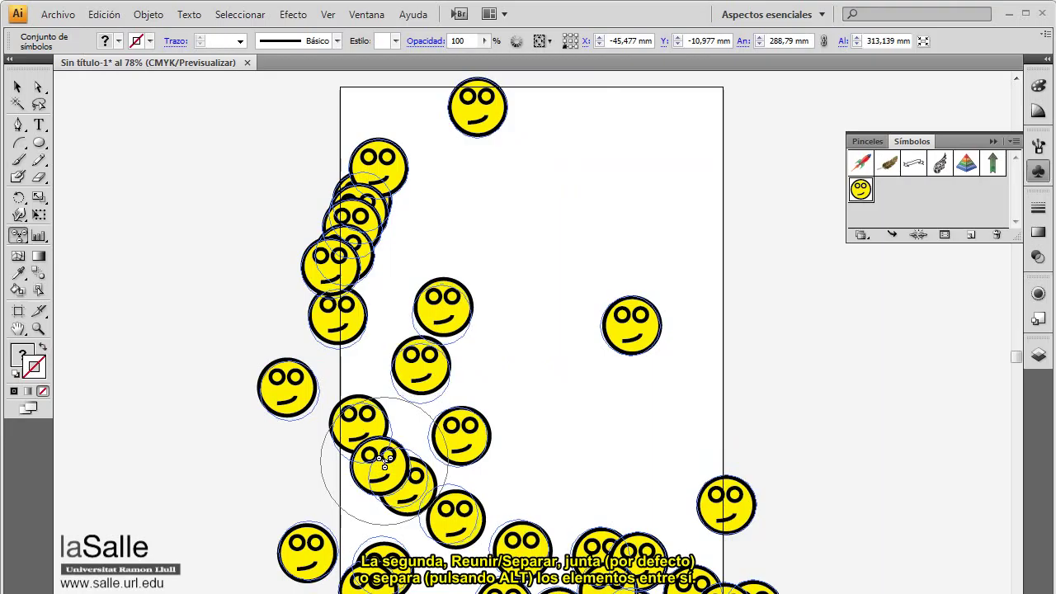
left_click(19, 238)
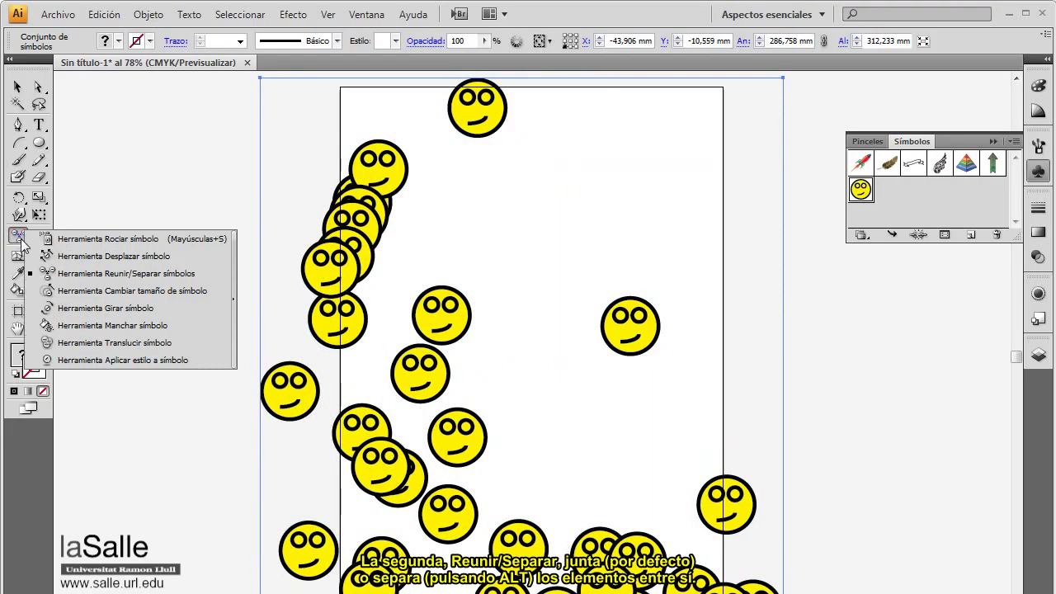
left_click(99, 290)
left_click_drag(337, 244, 347, 258)
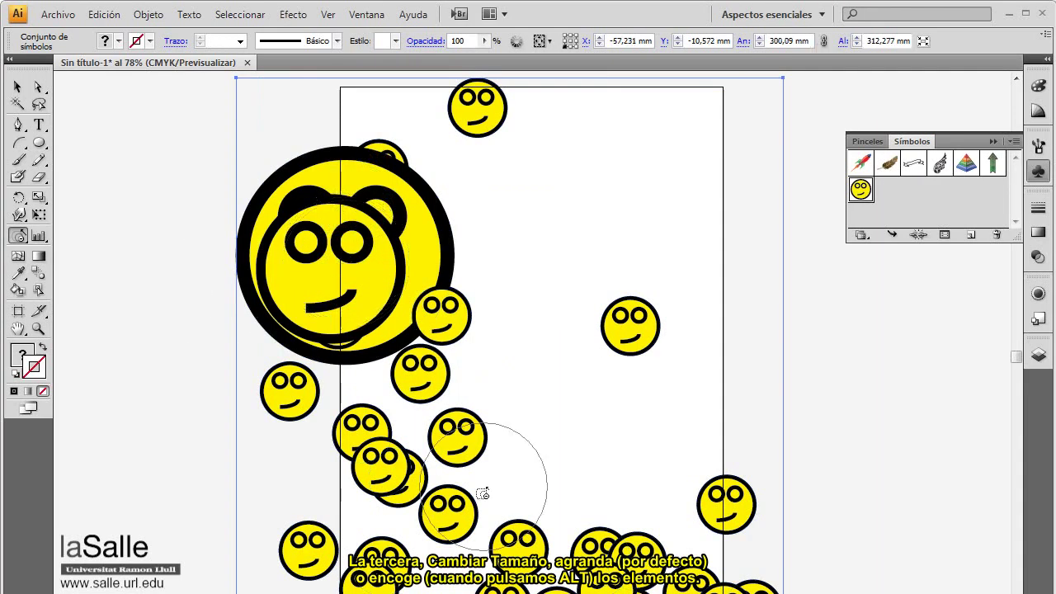
mouse_move(623, 363)
left_mouse_down()
mouse_move(515, 335)
mouse_move(472, 366)
left_mouse_up()
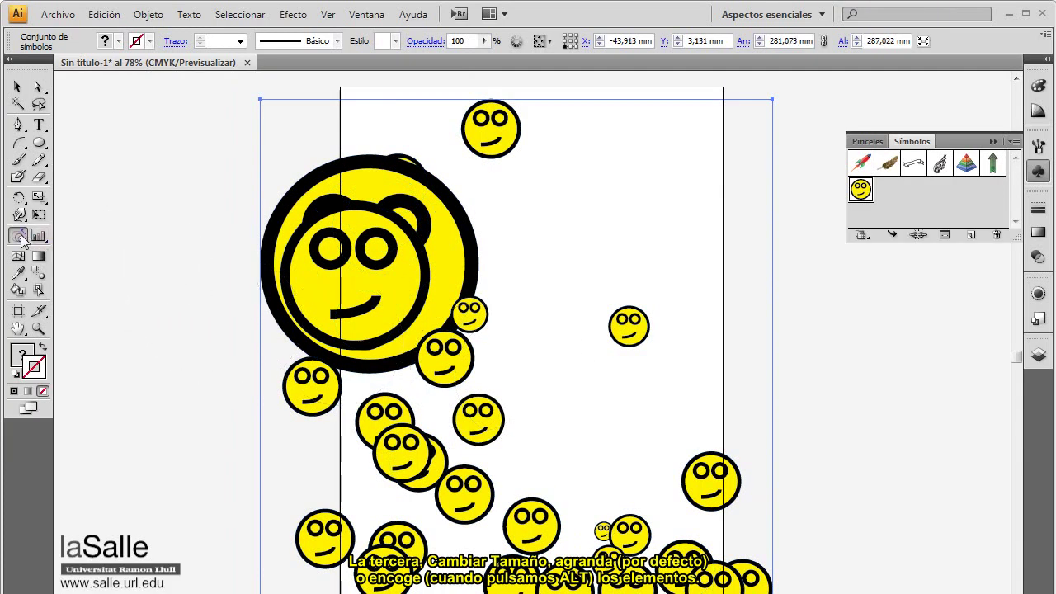
left_click_drag(21, 239, 102, 315)
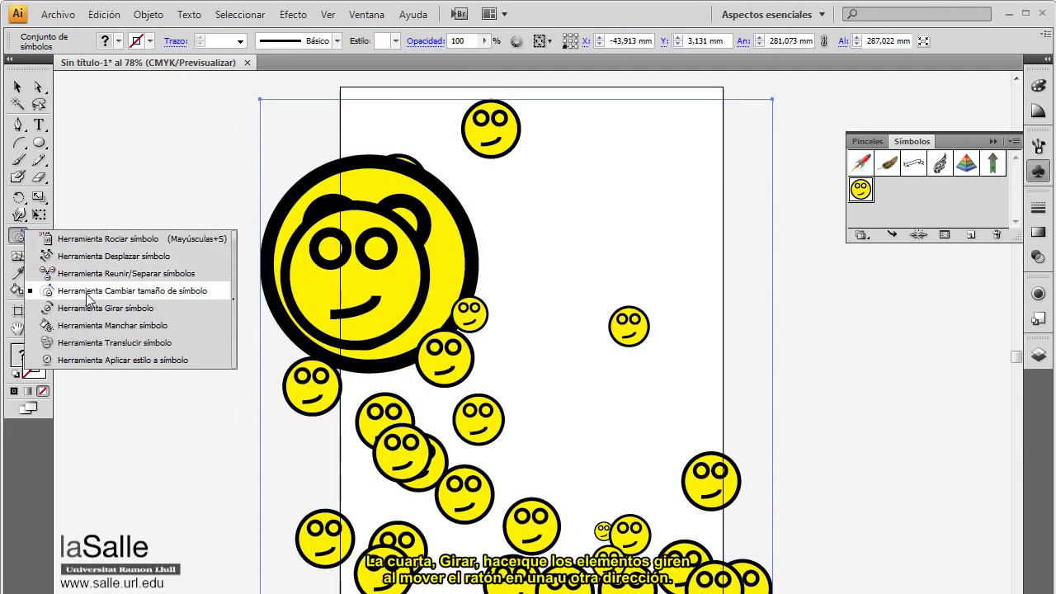
Rotate the large smiley, its neighbours and the bottom smileys with the Symbol Spinner
mouse_move(322, 257)
left_mouse_down()
mouse_move(403, 282)
mouse_move(364, 464)
left_mouse_up()
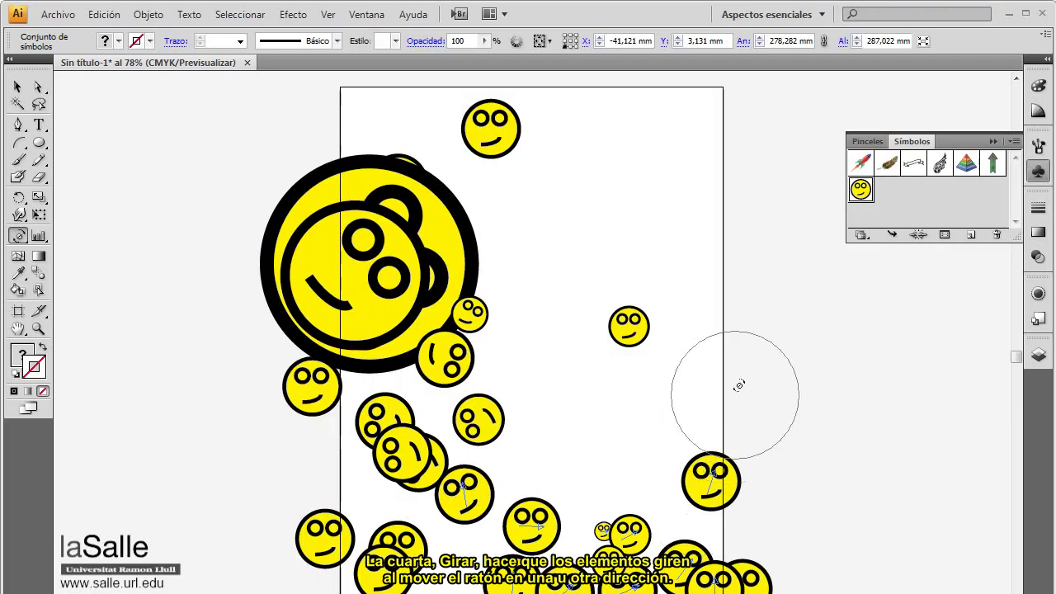
left_click_drag(364, 464, 743, 349)
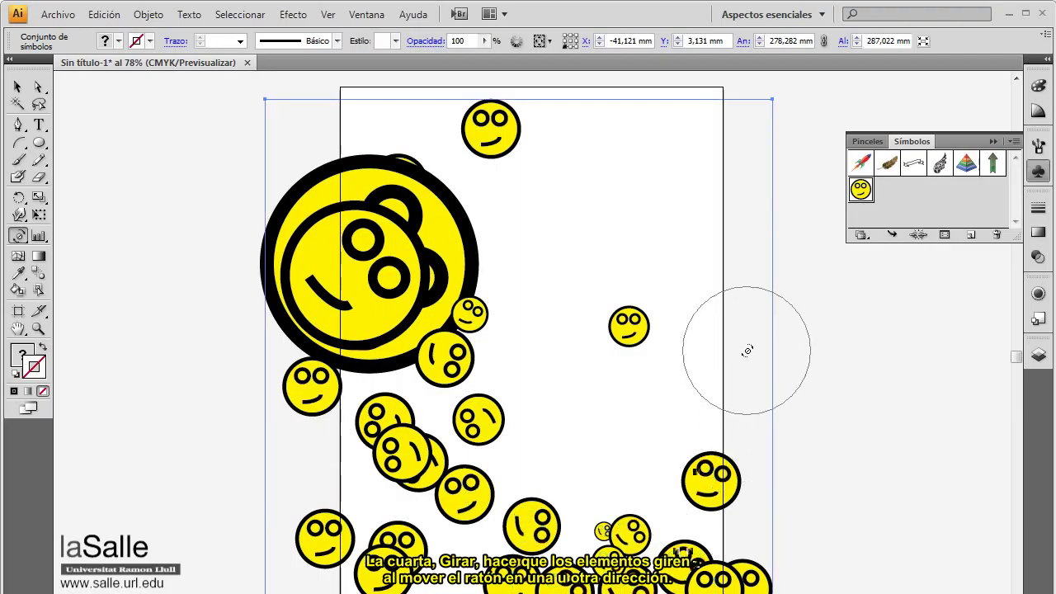
left_click(18, 236)
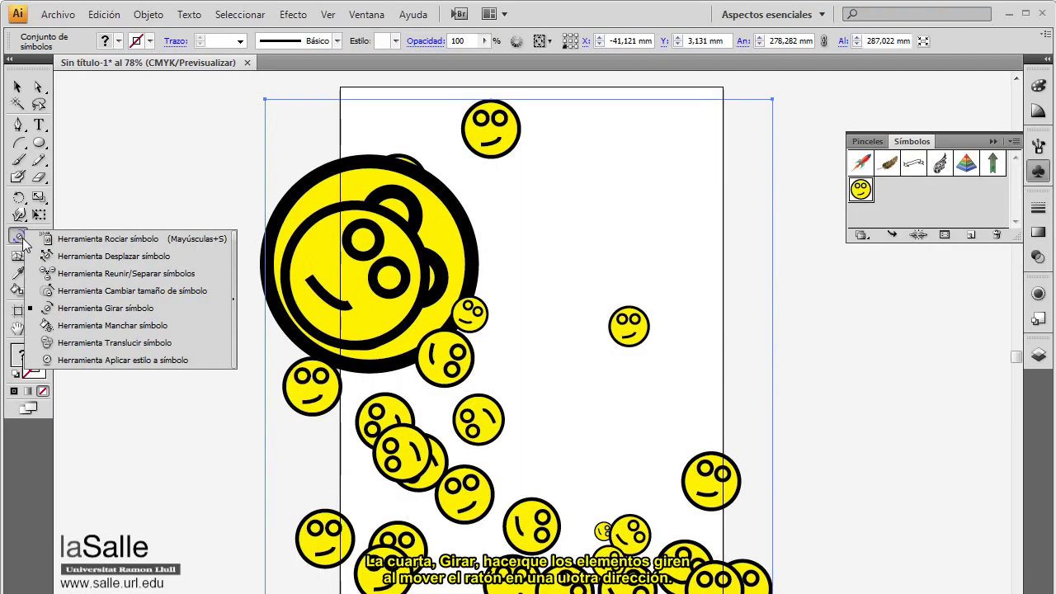
Tint the large smiley and many others pink with magenta using the Symbol Stainer
left_click(85, 326)
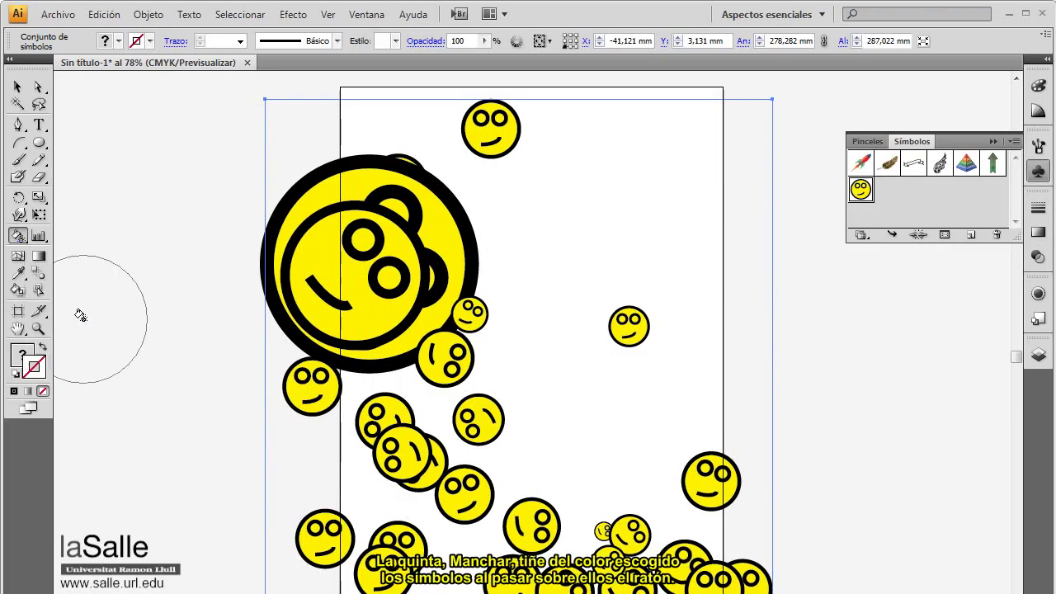
left_click(118, 41)
left_click(106, 60)
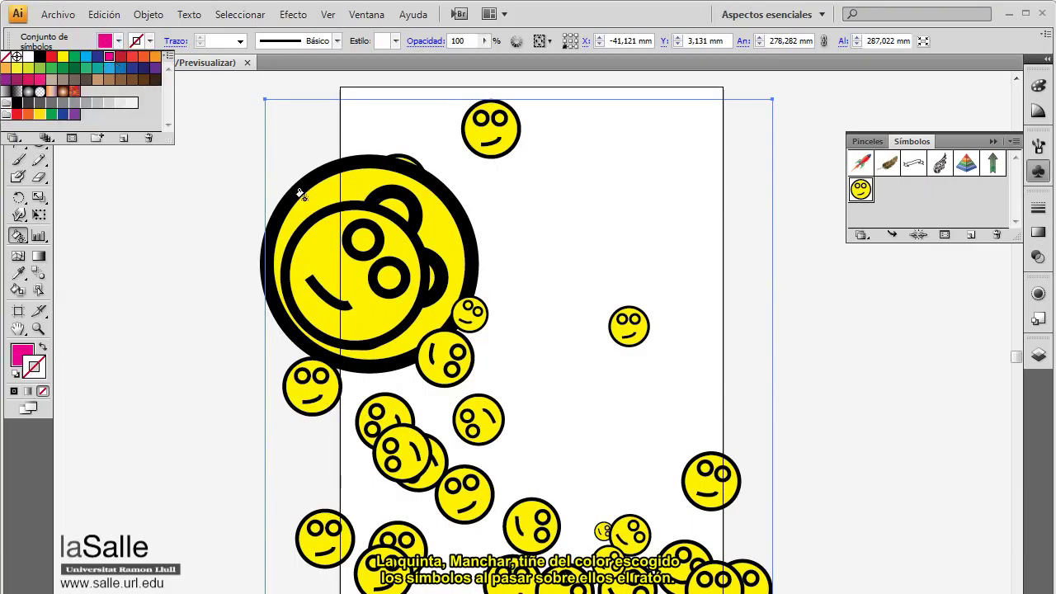
left_click_drag(386, 289, 450, 347)
left_click_drag(593, 517, 561, 259)
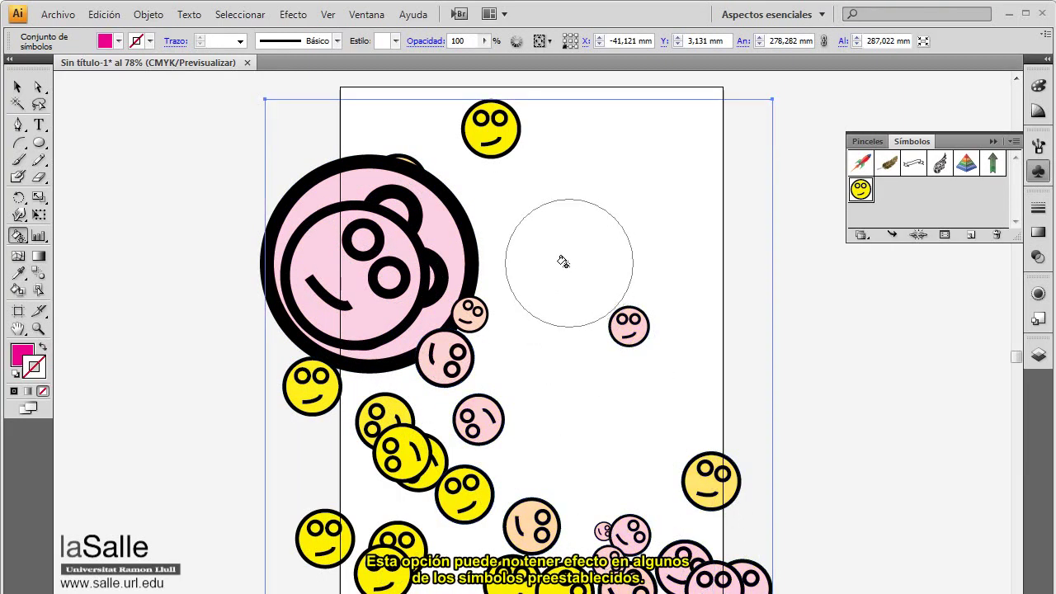
left_click(17, 240)
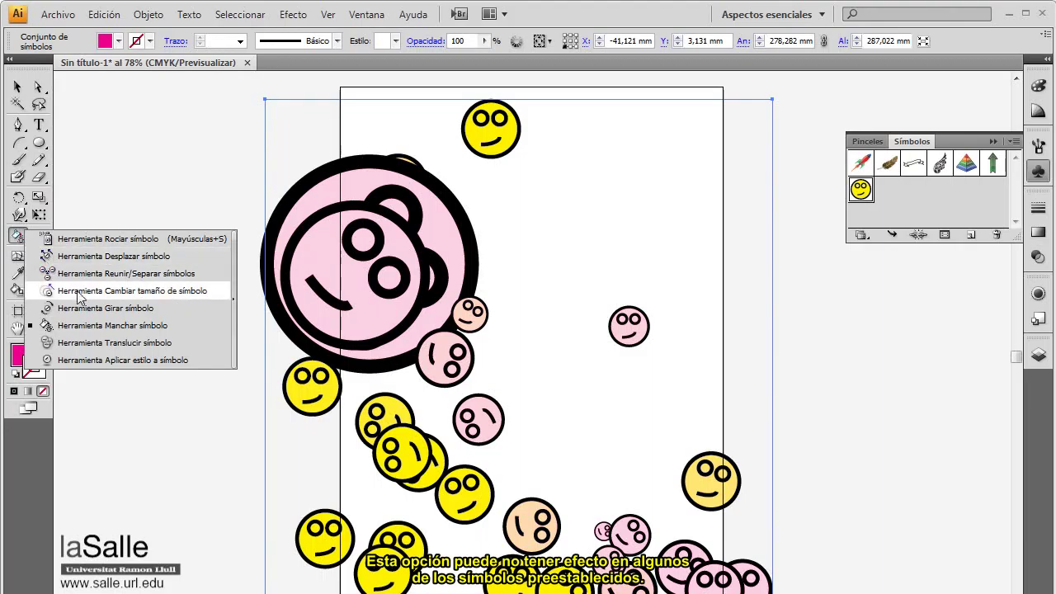
Make the large pink smiley and several overlapping smileys translucent with the Symbol Screener
left_click(126, 343)
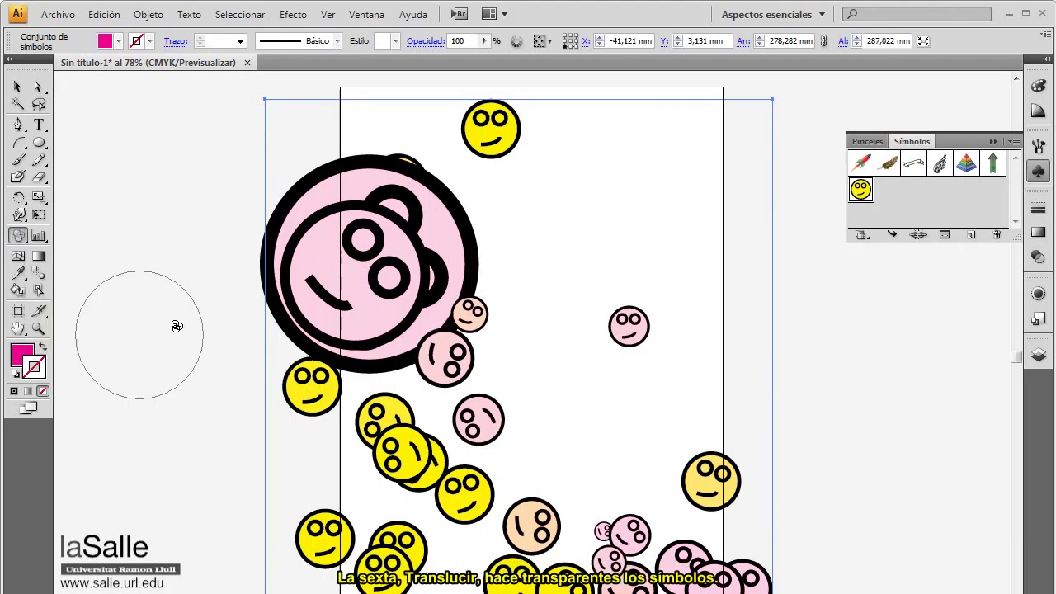
left_click_drag(353, 278, 363, 272)
left_click_drag(440, 442, 413, 454)
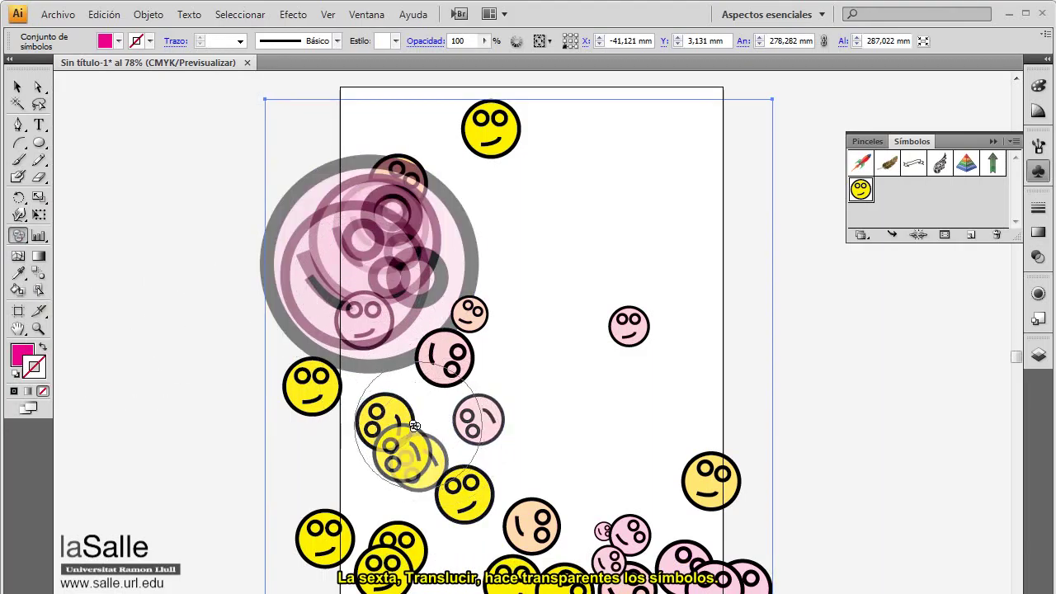
left_click_drag(485, 352, 472, 401)
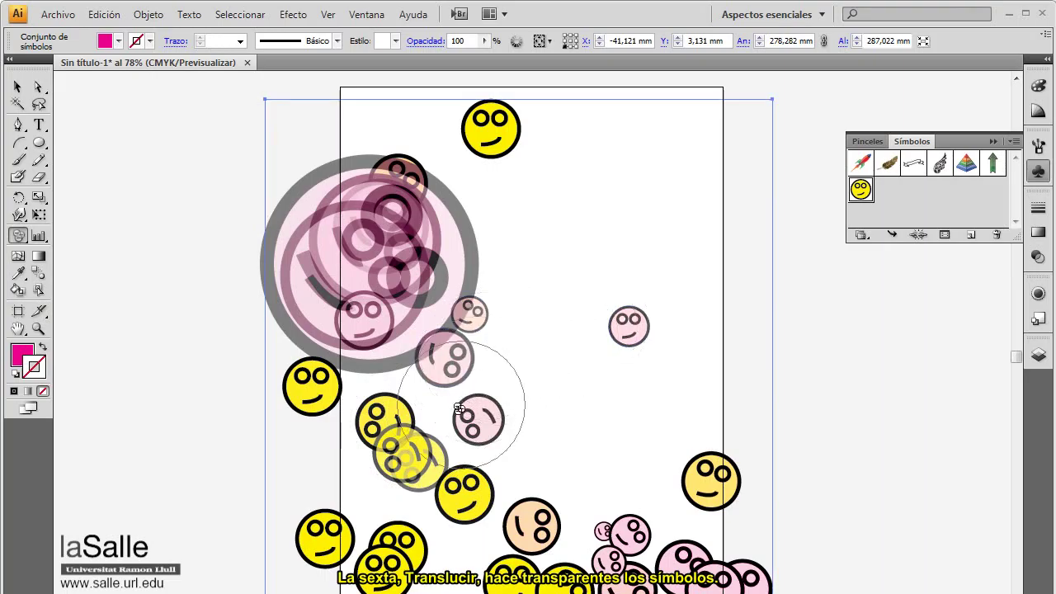
Apply a halftone graphic style from Graphic Styles to a group of smileys with the Symbol Styler
left_click(20, 239)
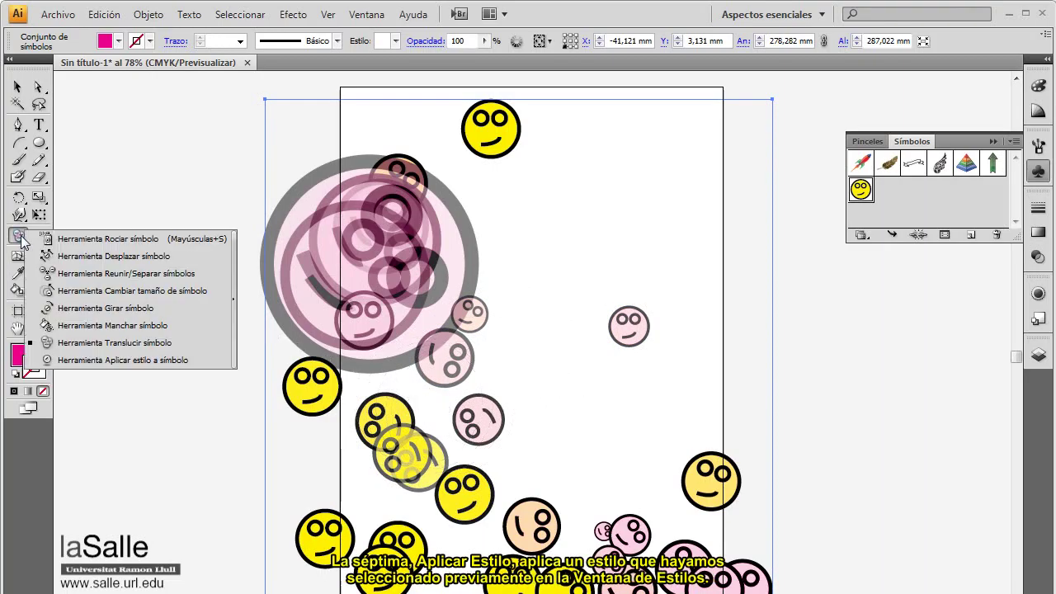
left_click(93, 361)
left_click(366, 15)
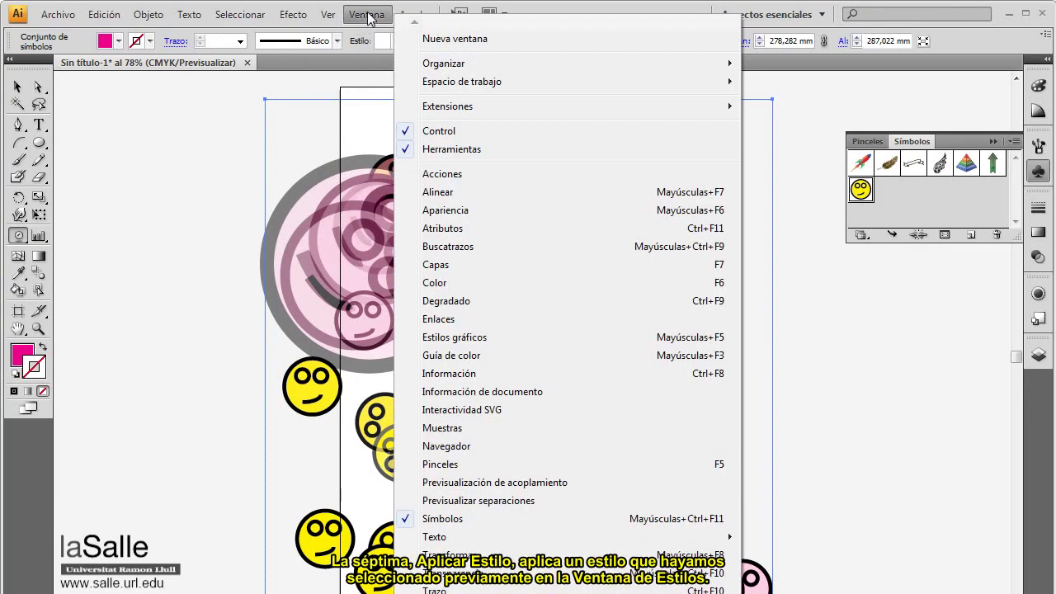
left_click(439, 338)
left_click(966, 310)
left_click_drag(429, 445, 438, 367)
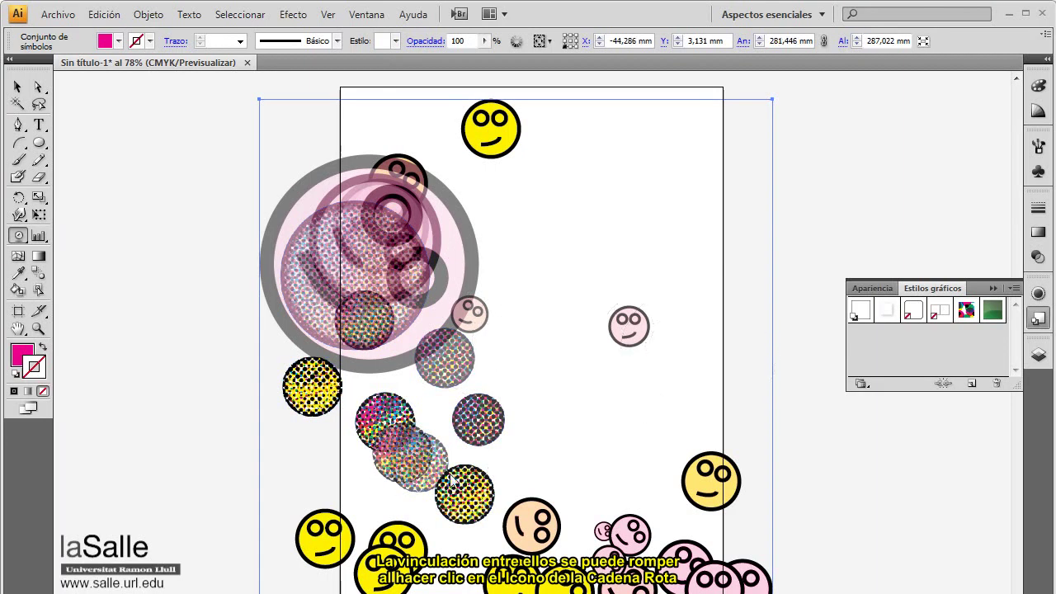
left_click(1038, 173)
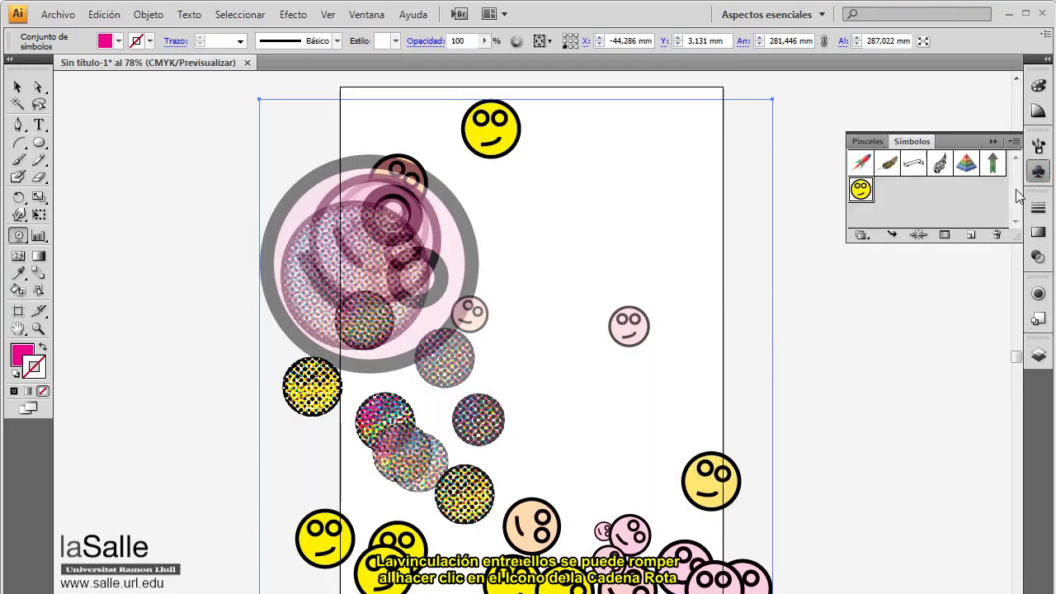
Break the symbol set's link and ungroup it into ordinary paths
left_click(918, 236)
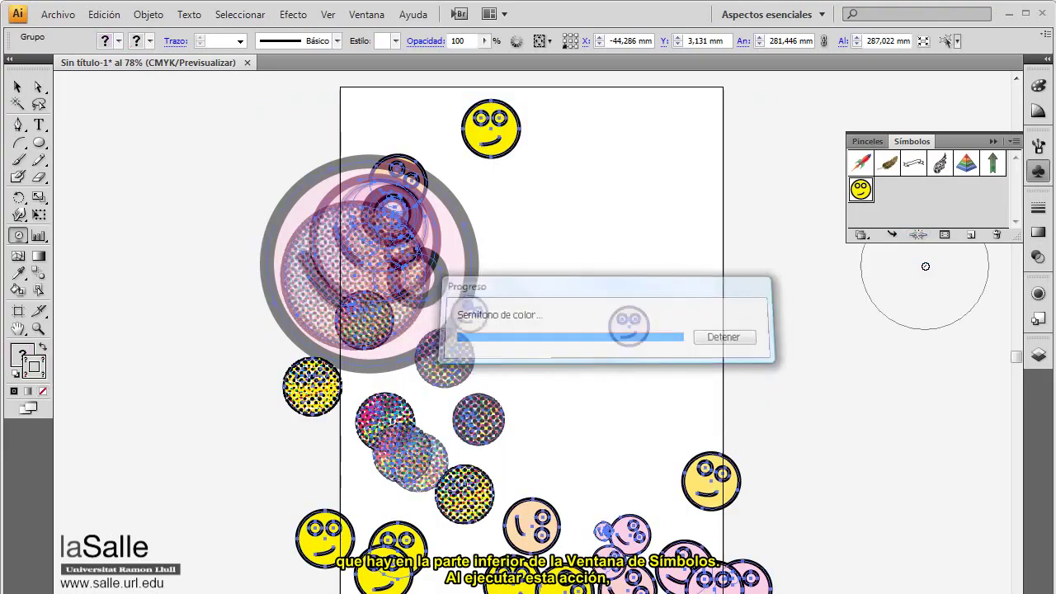
left_click(149, 14)
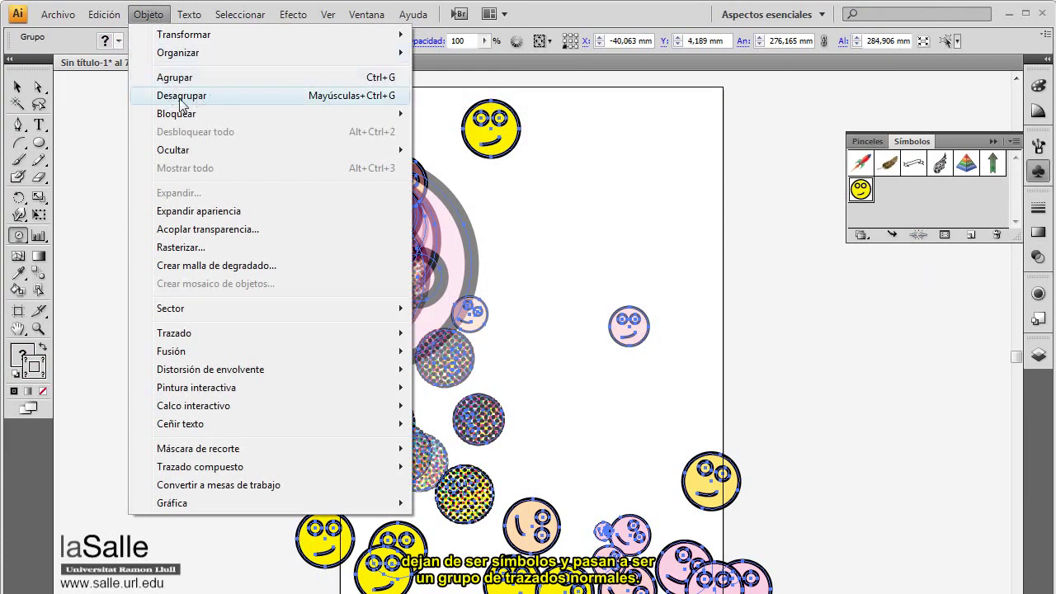
left_click(181, 98)
Move the large pink smiley, several halftone circles, and the pink and orange smileys to new spots
key("v")
left_click(182, 186)
left_click_drag(299, 248, 170, 266)
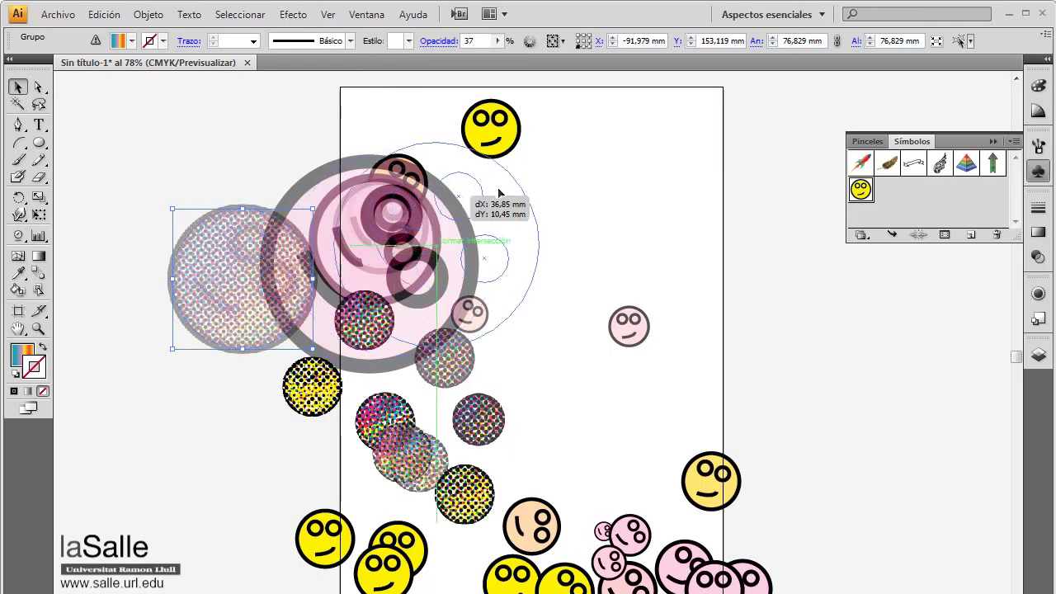
left_click_drag(421, 193, 629, 137)
left_click_drag(474, 421, 551, 388)
left_click_drag(629, 536, 632, 424)
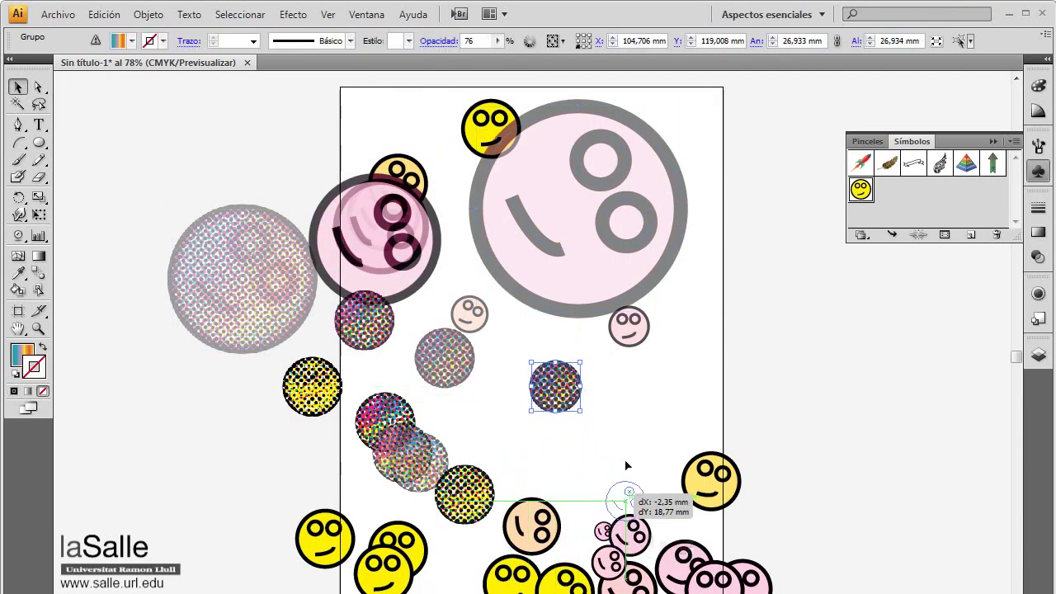
left_click_drag(532, 528, 542, 479)
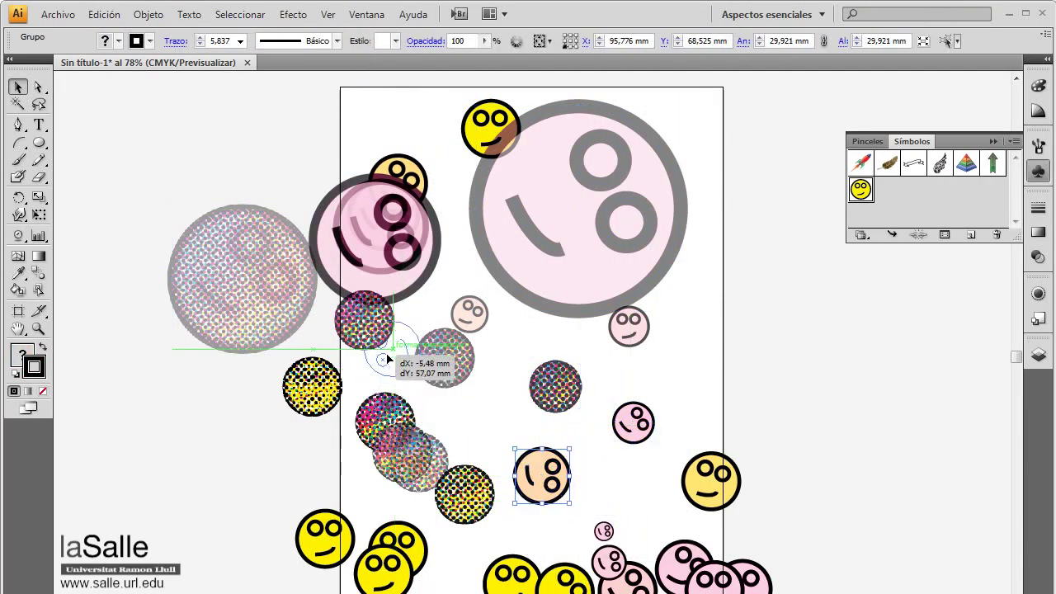
left_click_drag(399, 465, 499, 349)
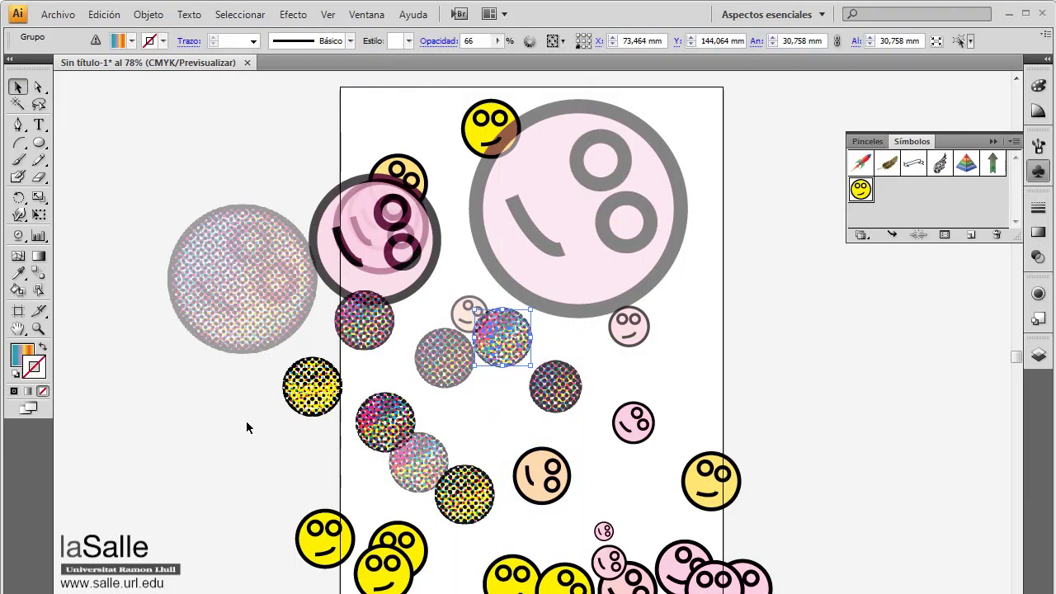